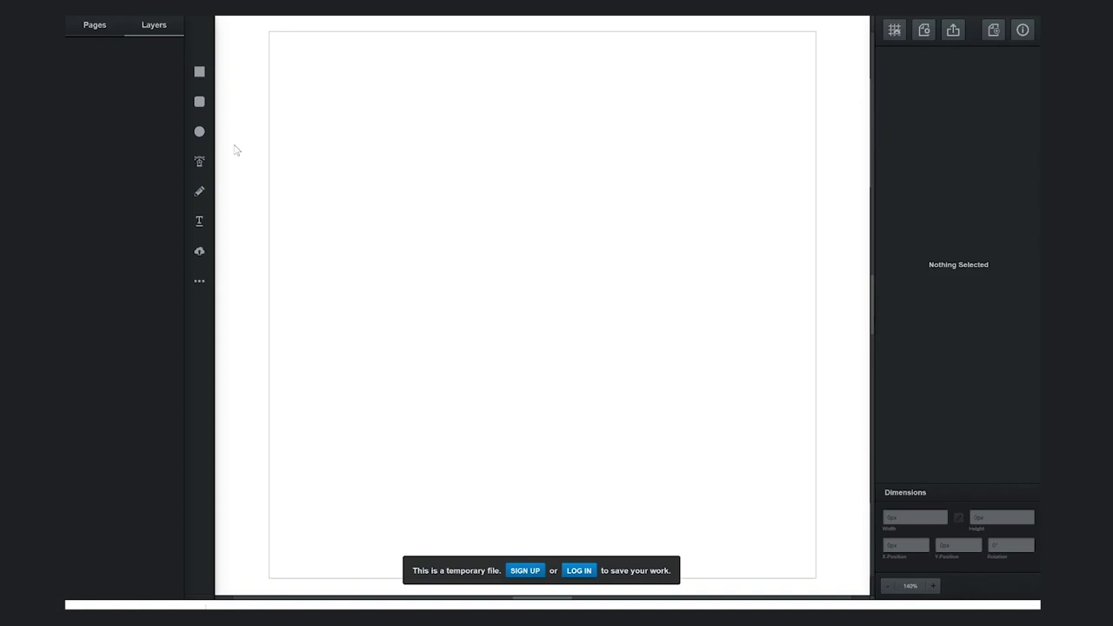
# Step: Change the File Settings units to Inches (in) and review the Snapping/Grid options
pyautogui.click(199, 71)
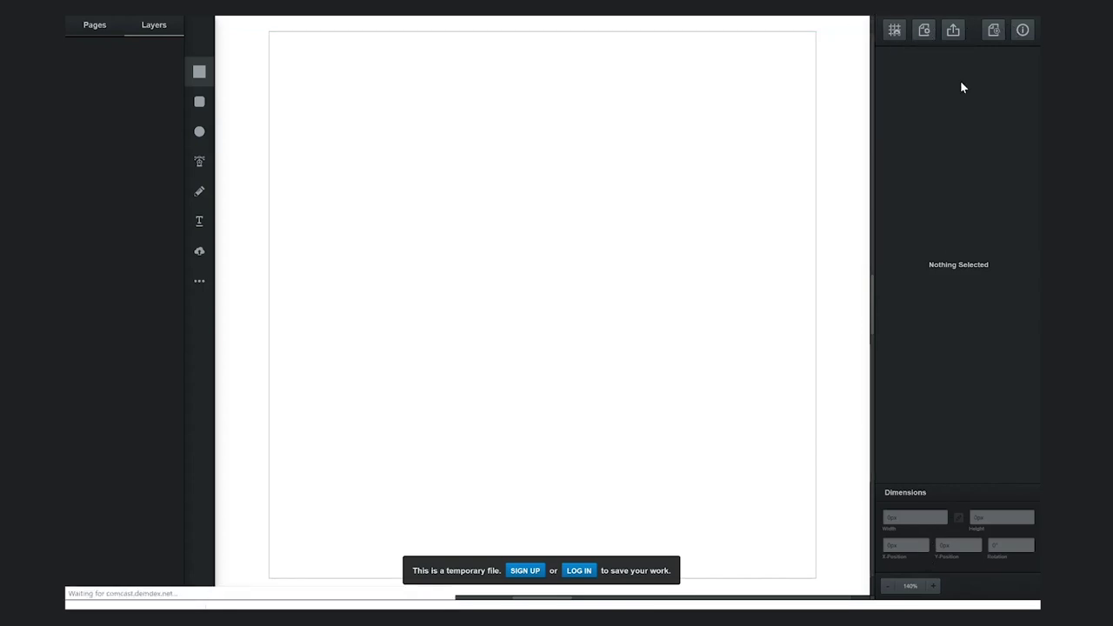
pyautogui.click(925, 32)
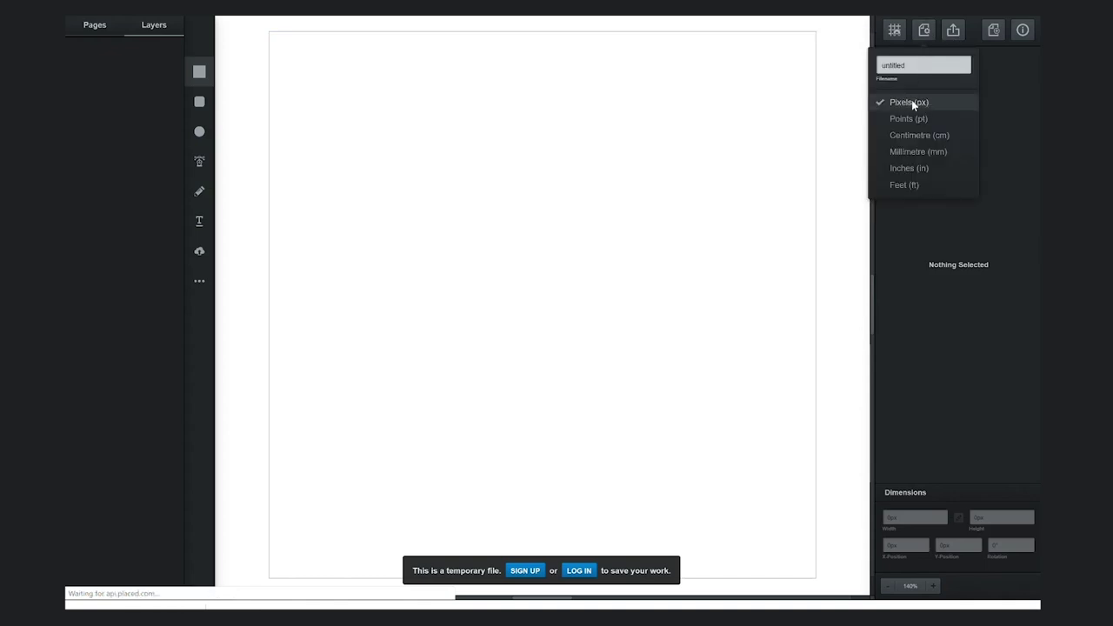
pyautogui.click(919, 168)
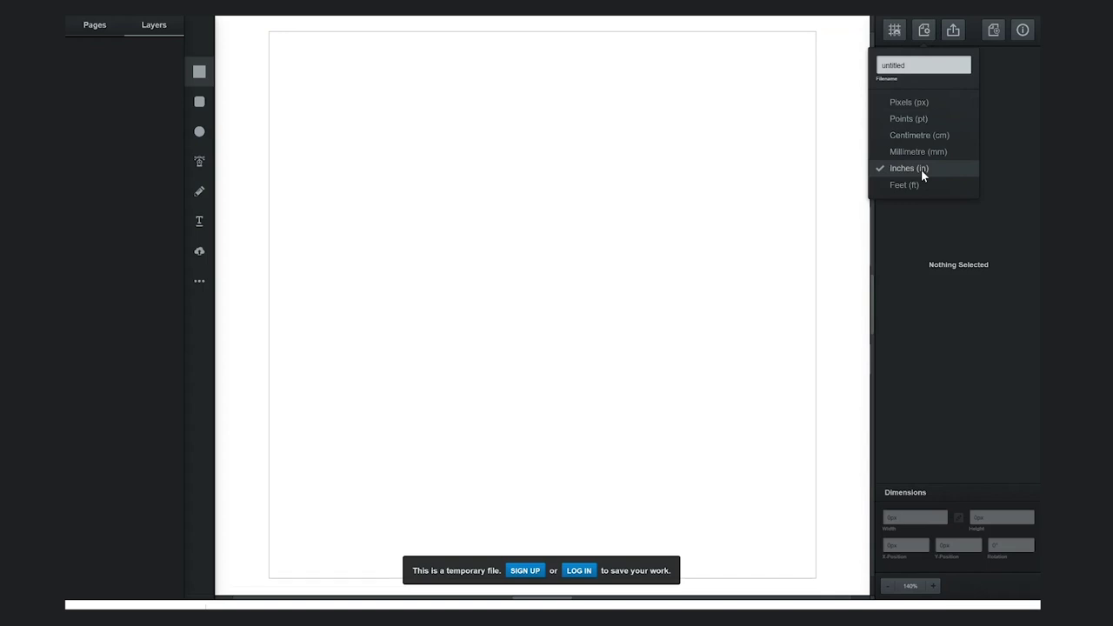
pyautogui.click(921, 170)
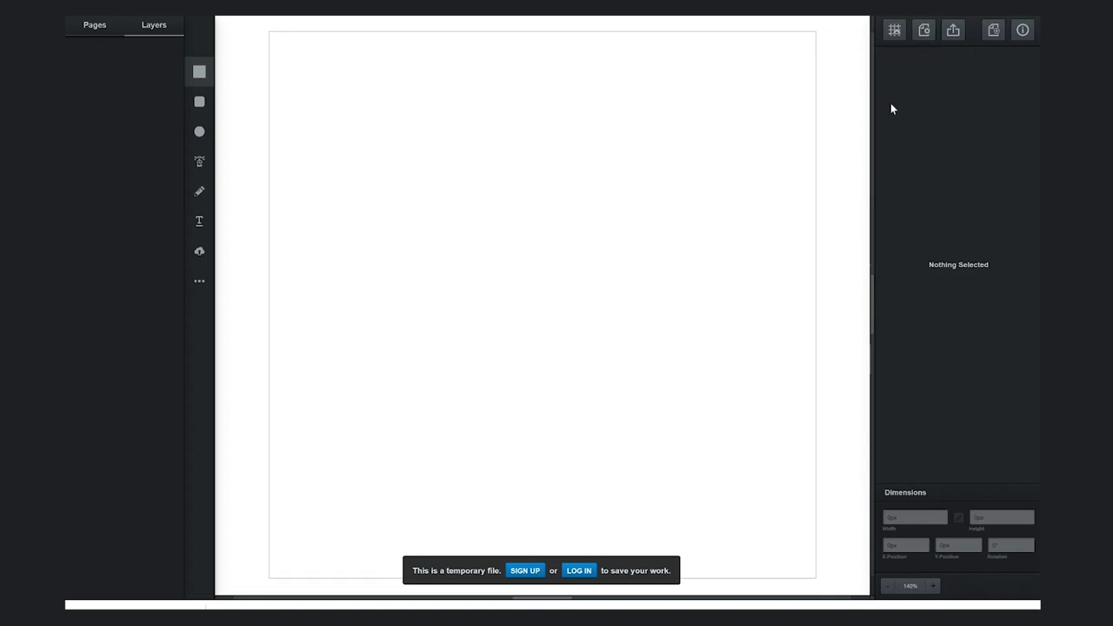
pyautogui.click(895, 31)
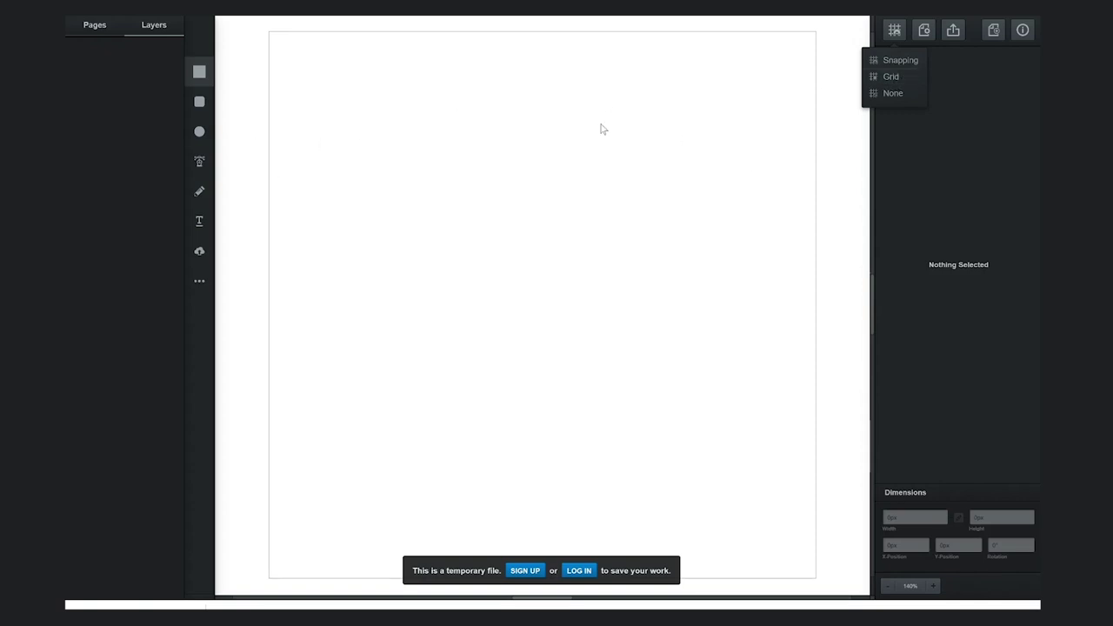
pyautogui.click(913, 60)
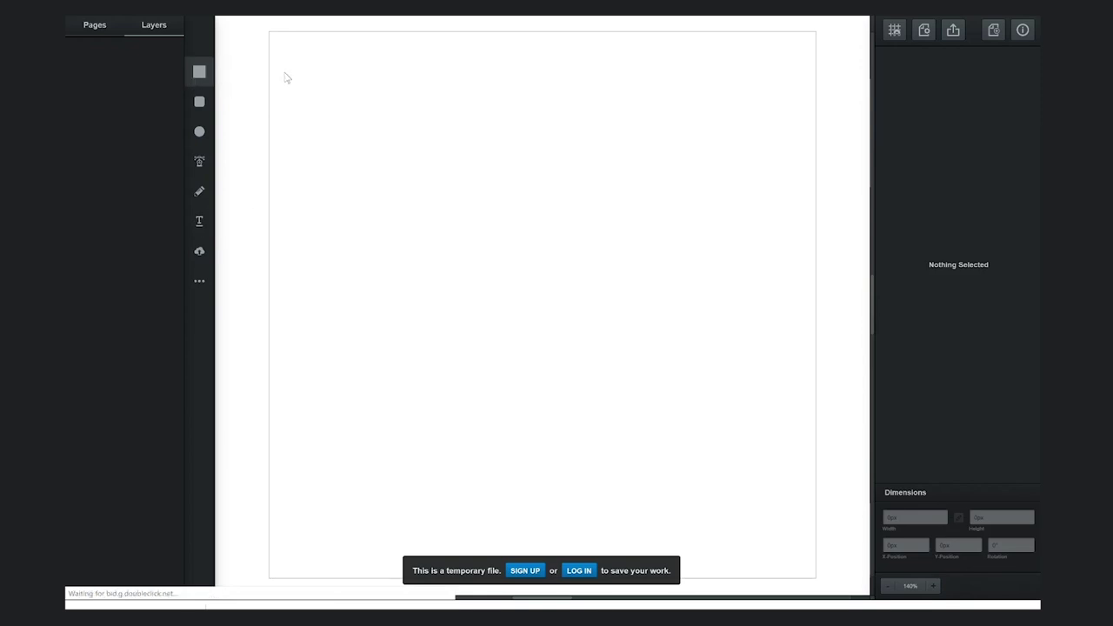
# Step: Draw a rectangle near the page's top-left and fill it with black #000000
pyautogui.moveTo(284, 53)
pyautogui.mouseDown()
pyautogui.moveTo(459, 234)
pyautogui.moveTo(615, 279)
pyautogui.mouseUp()
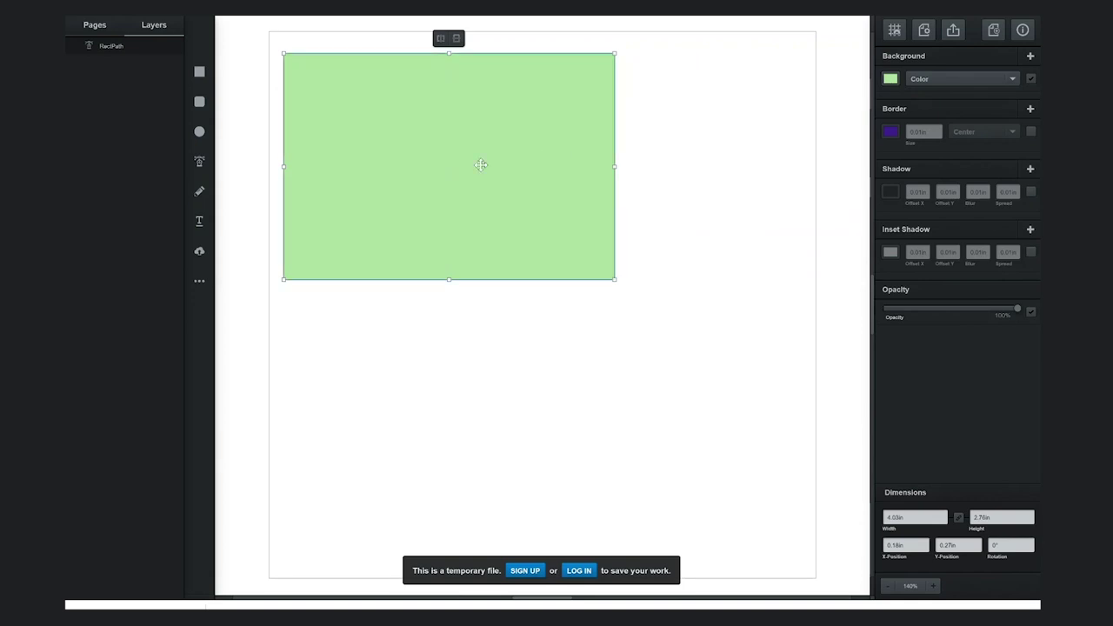
pyautogui.click(898, 81)
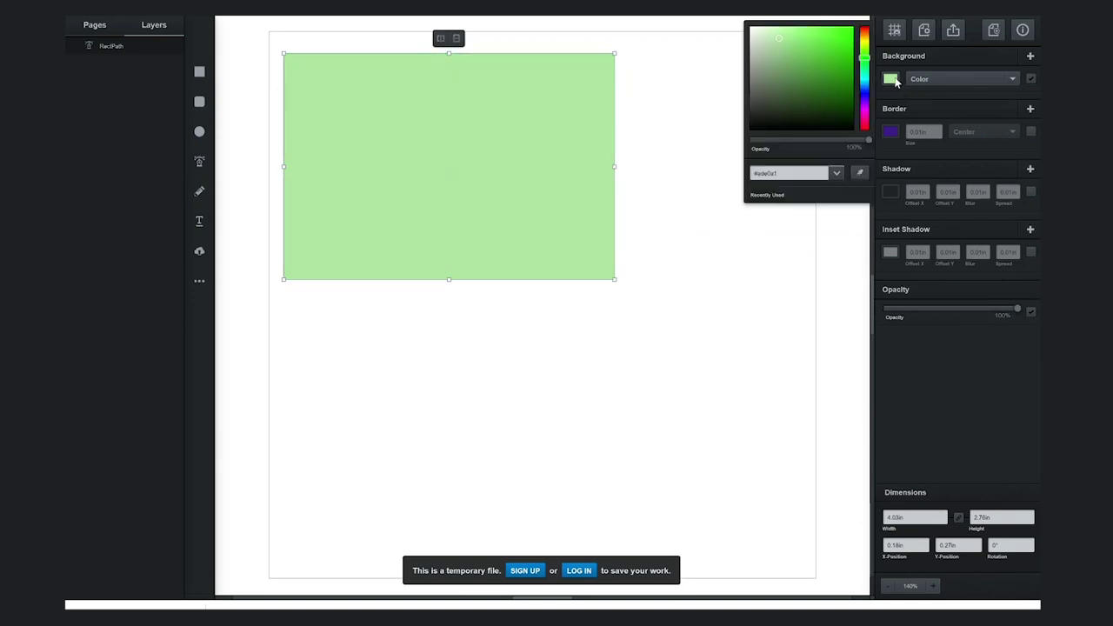
pyautogui.click(783, 83)
pyautogui.moveTo(784, 83); pyautogui.dragTo(736, 141)
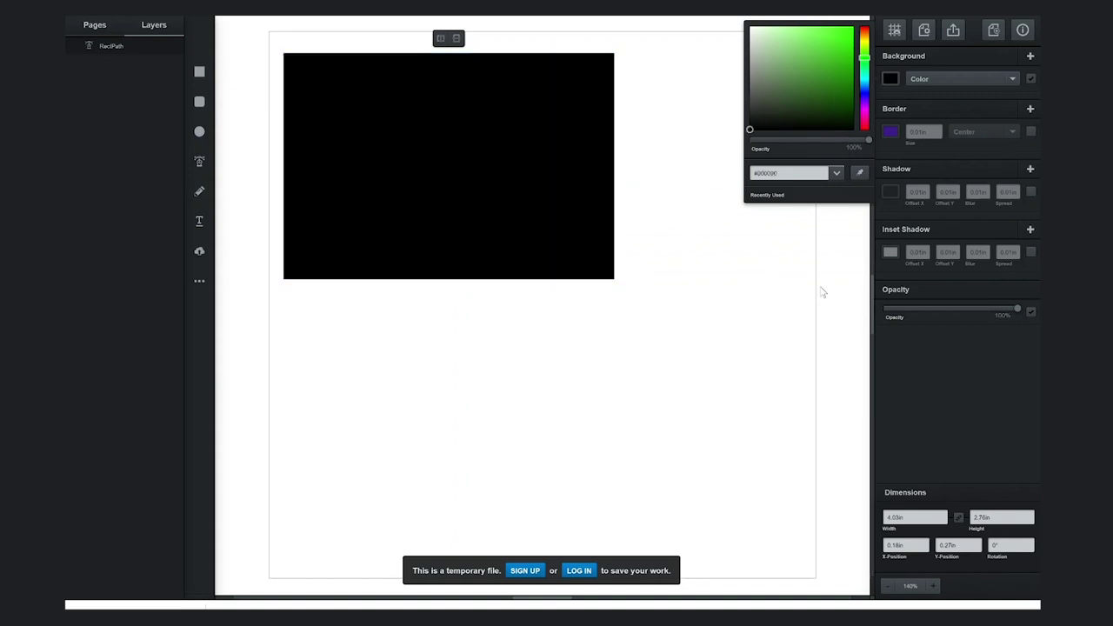
# Step: Give the black rectangle a 0.1in border size, then leave the border unticked
pyautogui.click(855, 266)
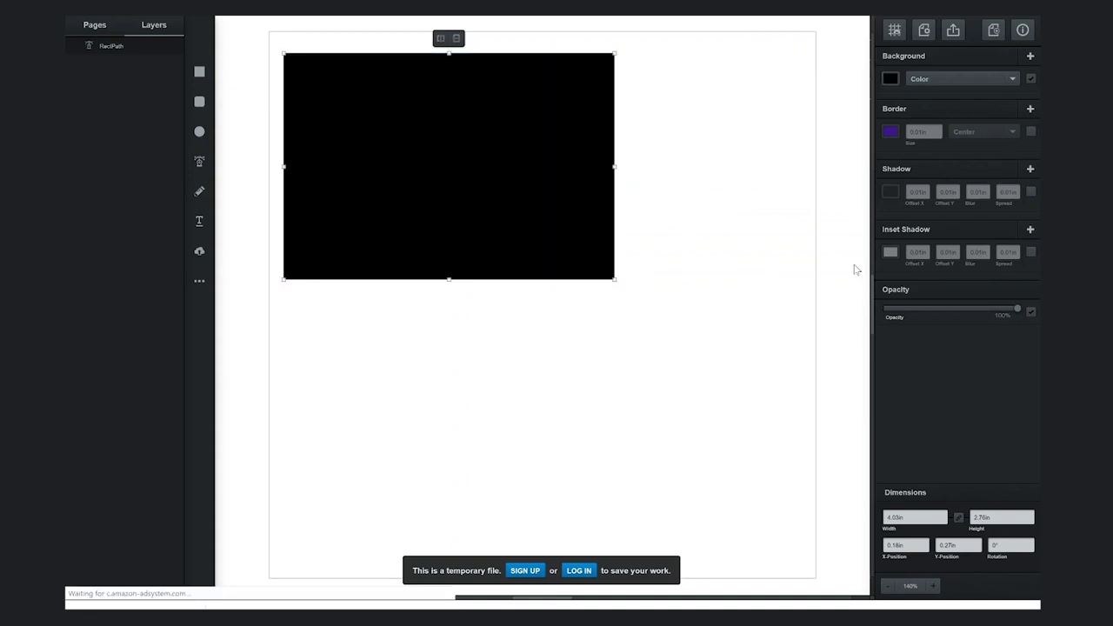
pyautogui.click(522, 159)
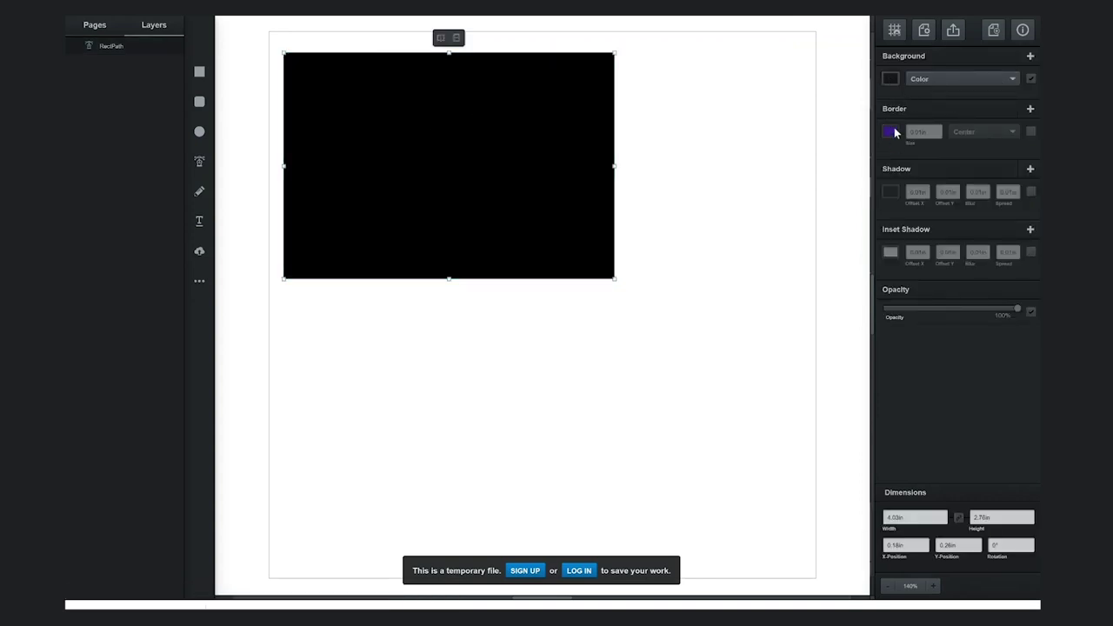
pyautogui.click(1030, 133)
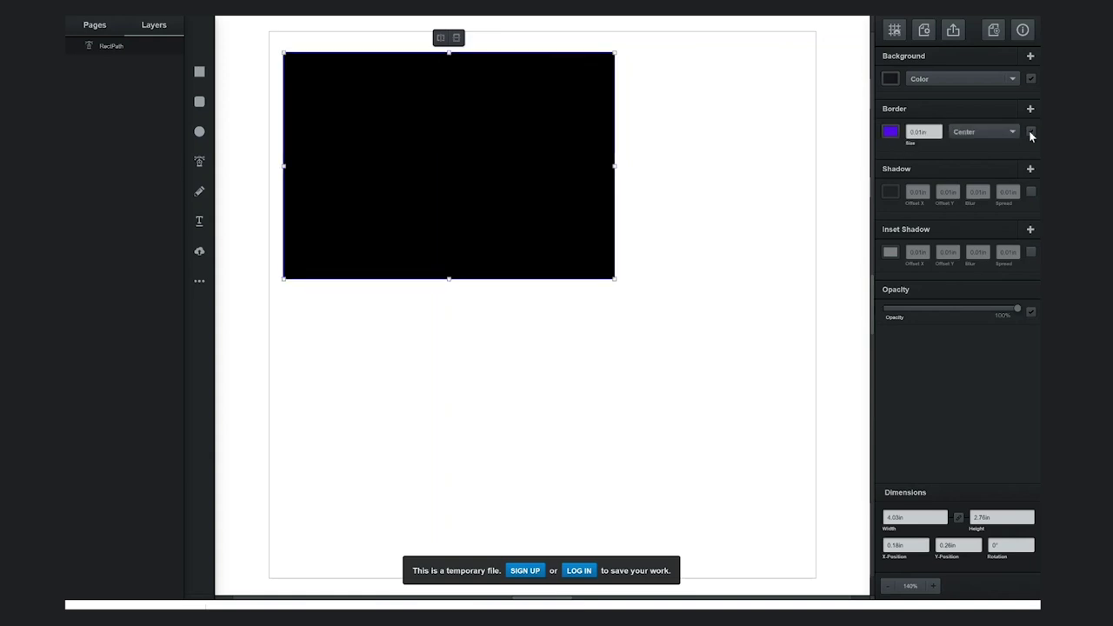
pyautogui.doubleClick(921, 133)
pyautogui.write('1')
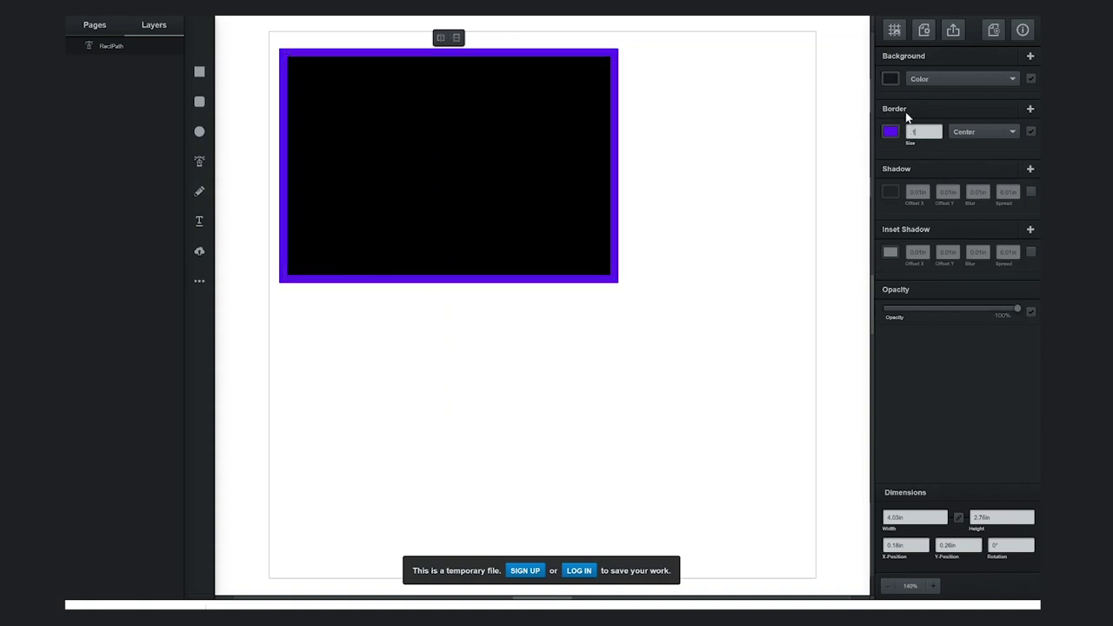
pyautogui.click(1000, 122)
pyautogui.click(1031, 132)
pyautogui.click(1031, 133)
pyautogui.click(1031, 131)
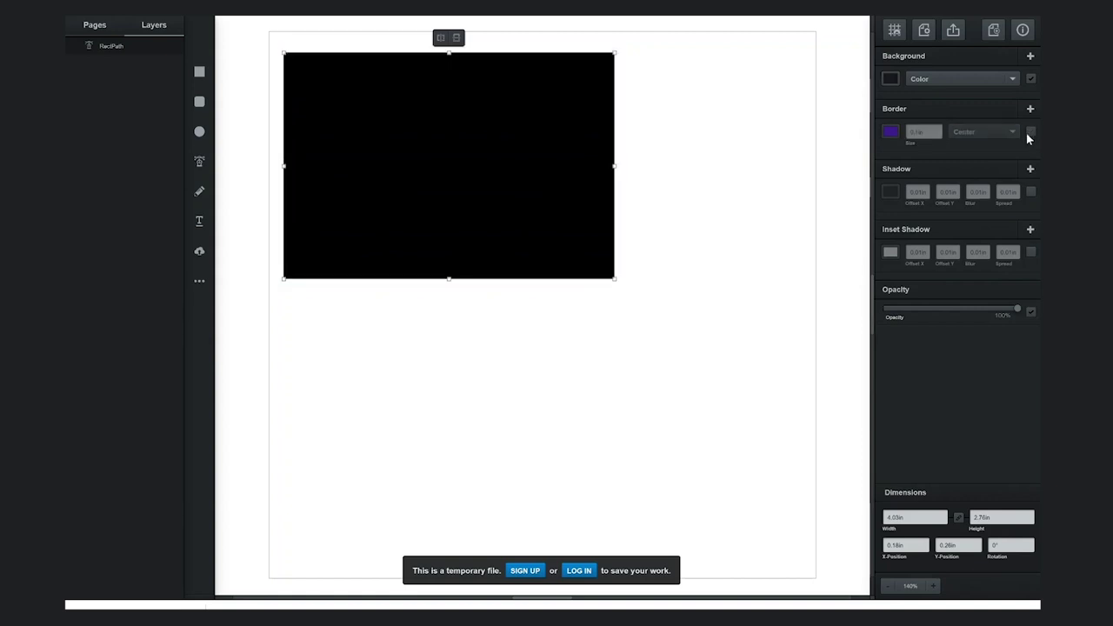
pyautogui.click(1030, 131)
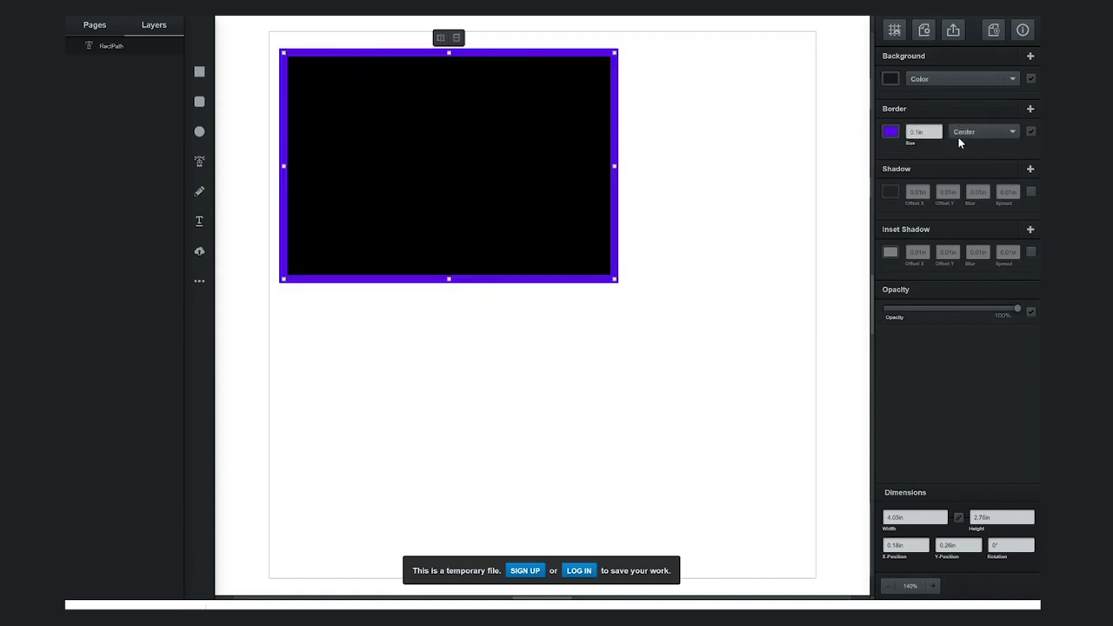
pyautogui.click(1030, 132)
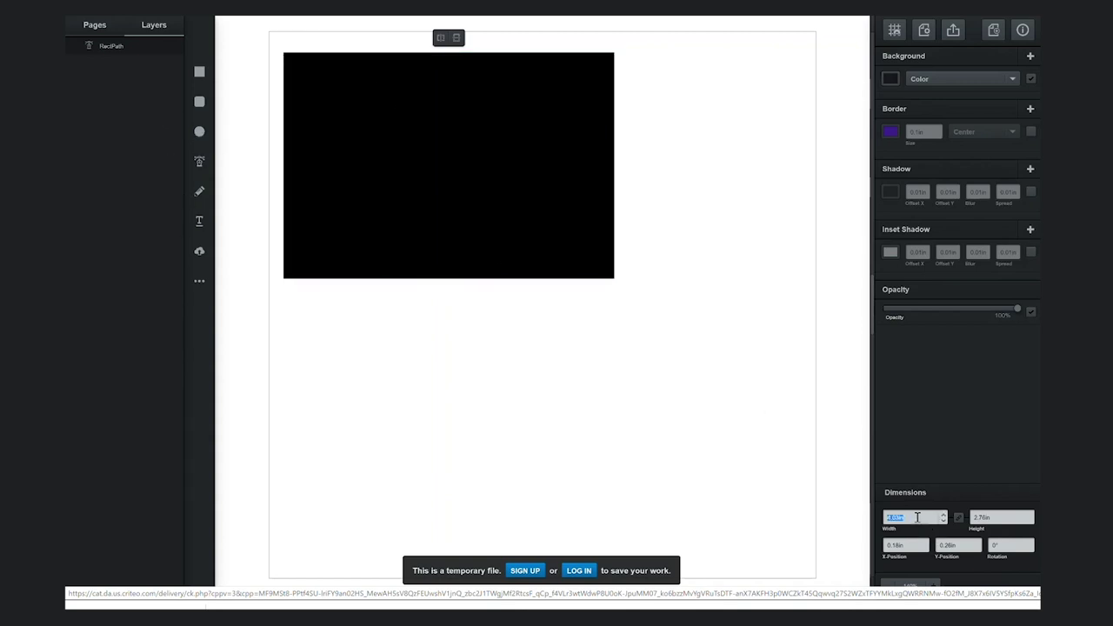
# Step: Resize the black rectangle to 4in wide by 3in tall
pyautogui.write('4')
pyautogui.press('Return')
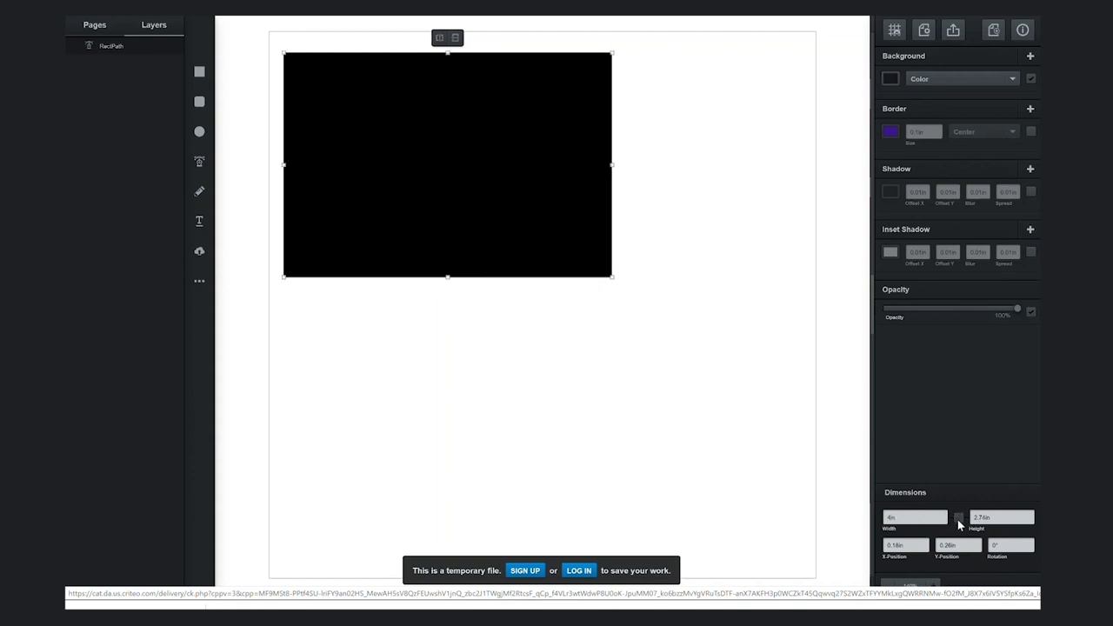
pyautogui.press('Tab')
pyautogui.write('3')
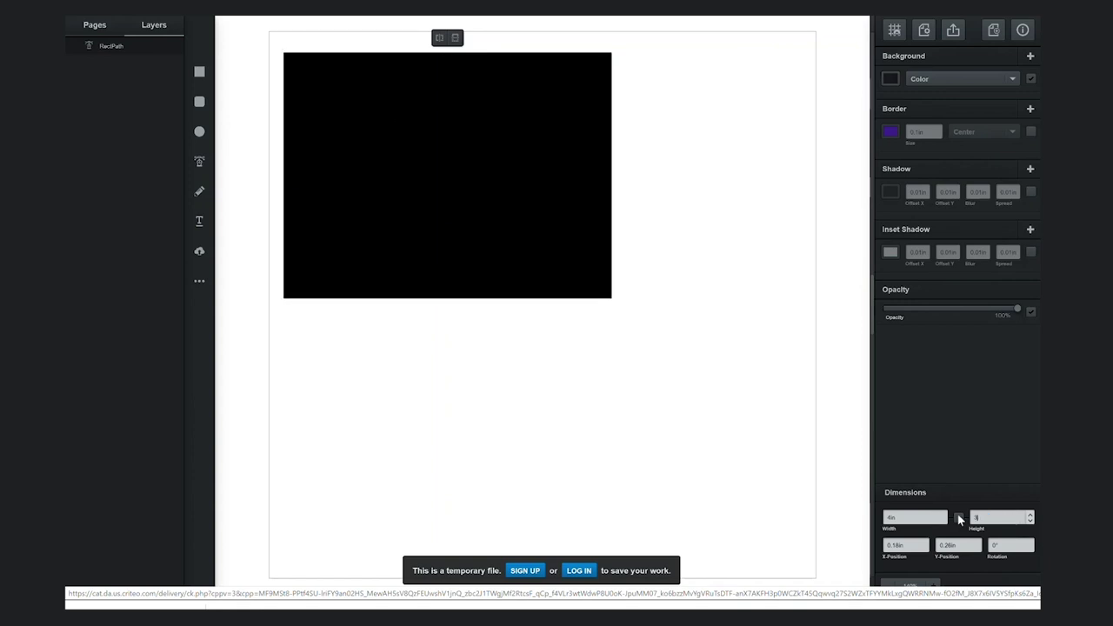
pyautogui.click(376, 109)
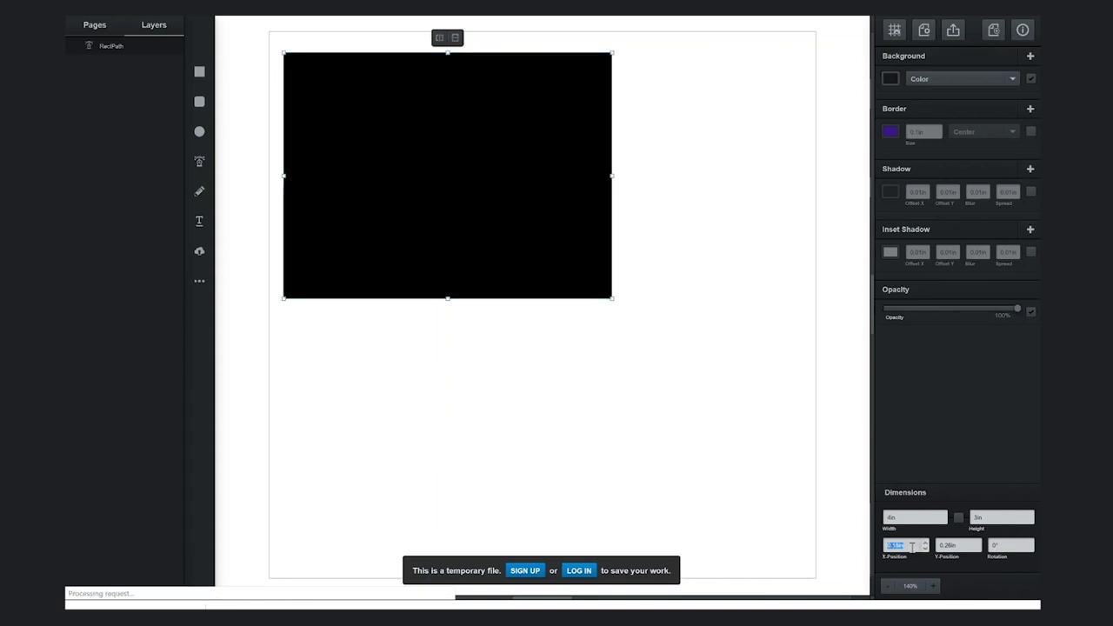
# Step: Position the rectangle at X 0.5in and Y 0.7in
pyautogui.write('0')
pyautogui.press('Tab')
pyautogui.write('0')
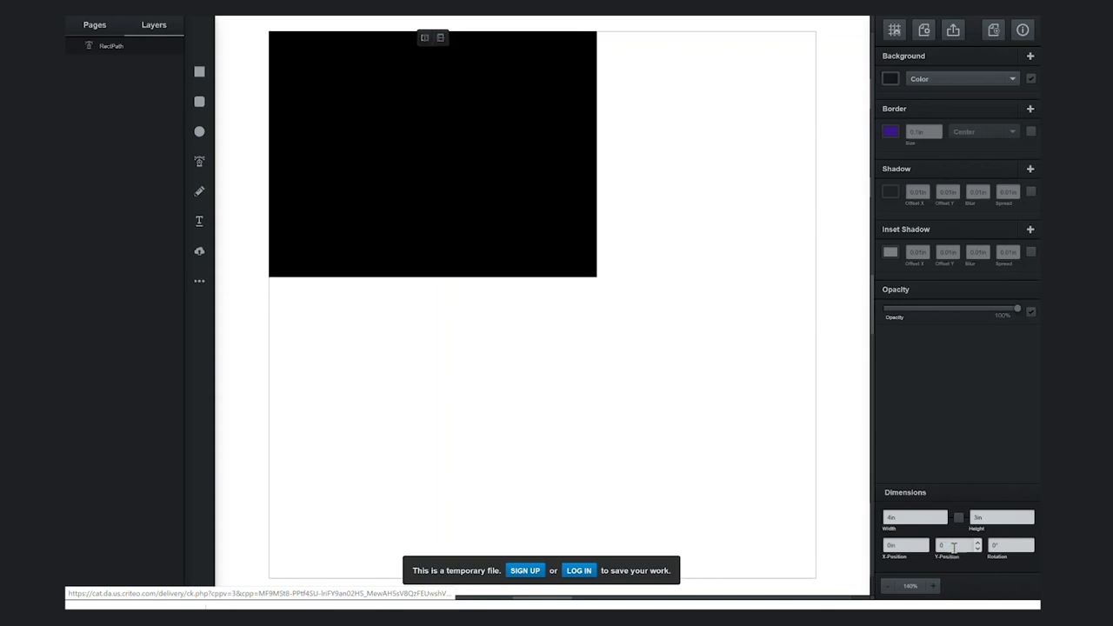
pyautogui.click(279, 167)
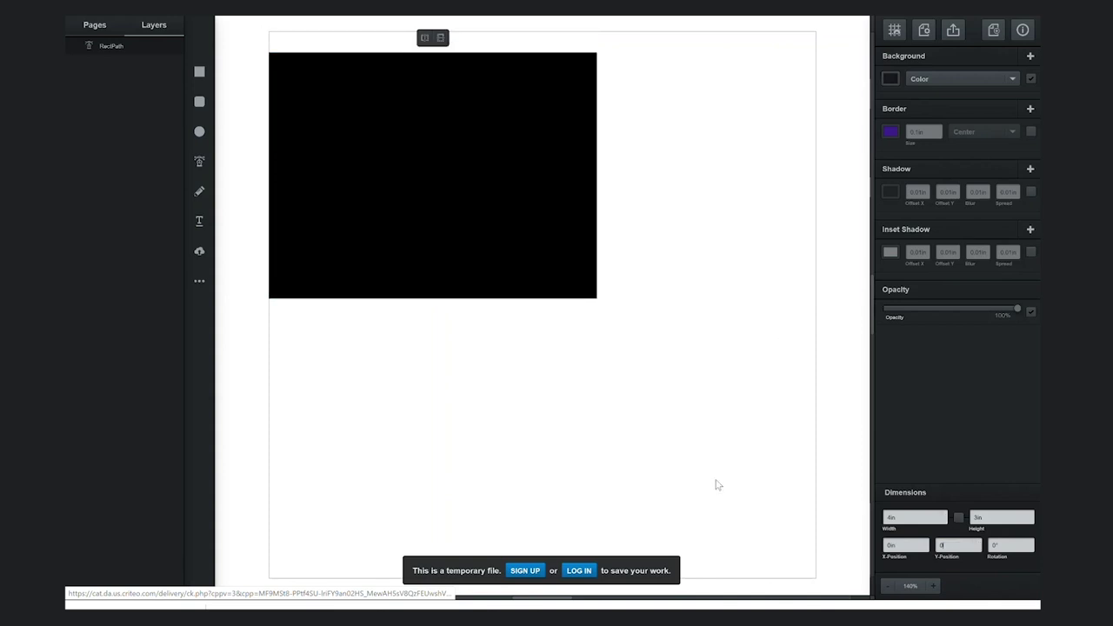
pyautogui.click(970, 545)
pyautogui.press('Return')
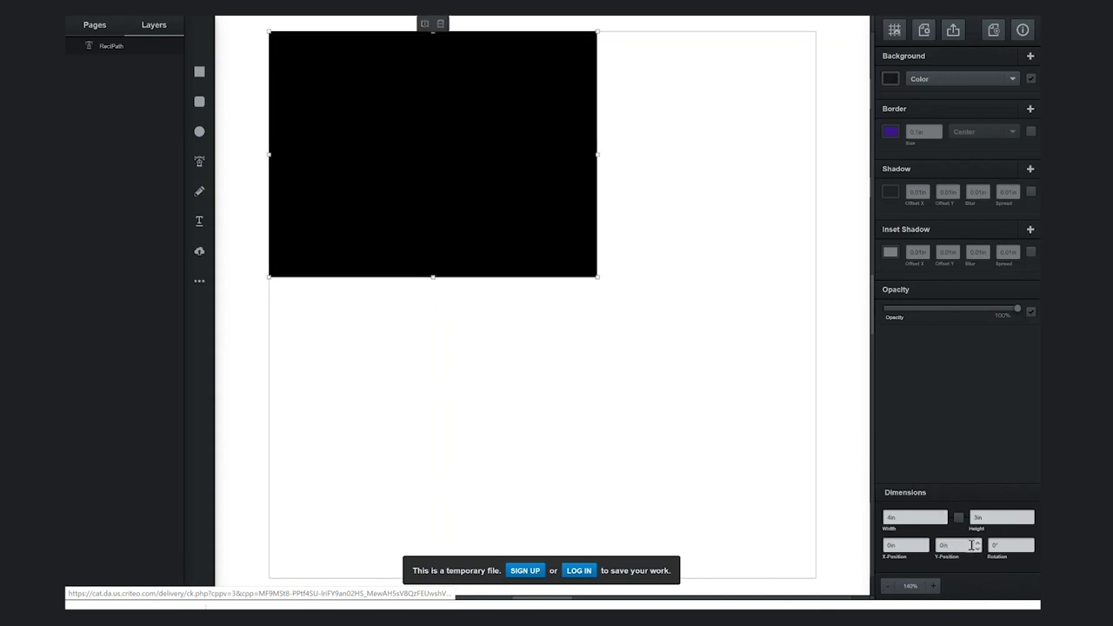
pyautogui.doubleClick(899, 546)
pyautogui.write('0.6')
pyautogui.doubleClick(957, 545)
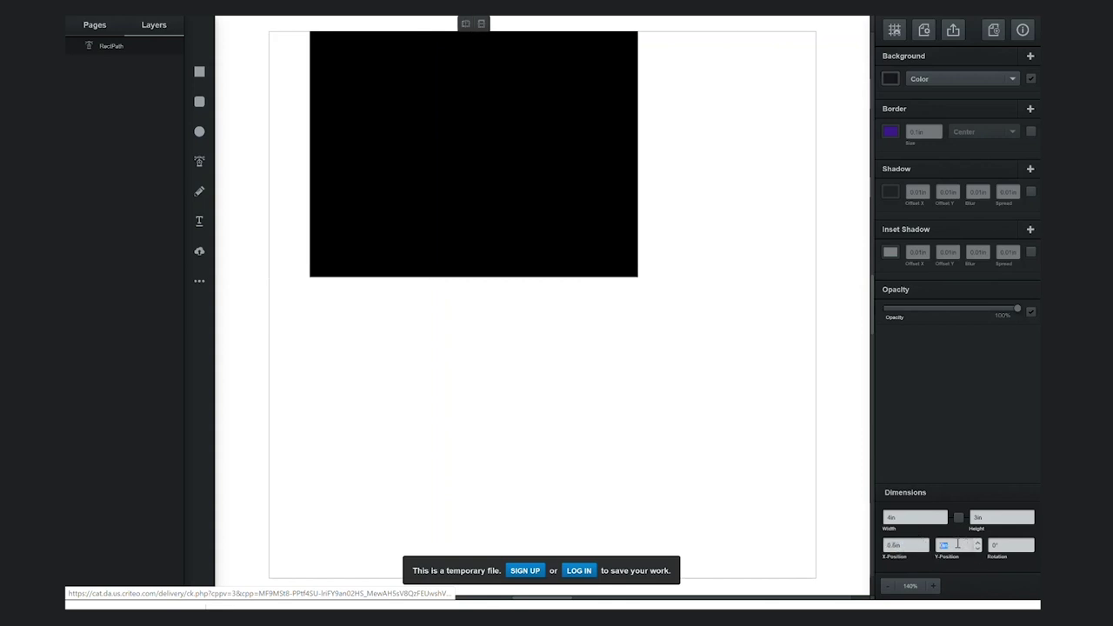
pyautogui.press('BackSpace')
pyautogui.write('0.7')
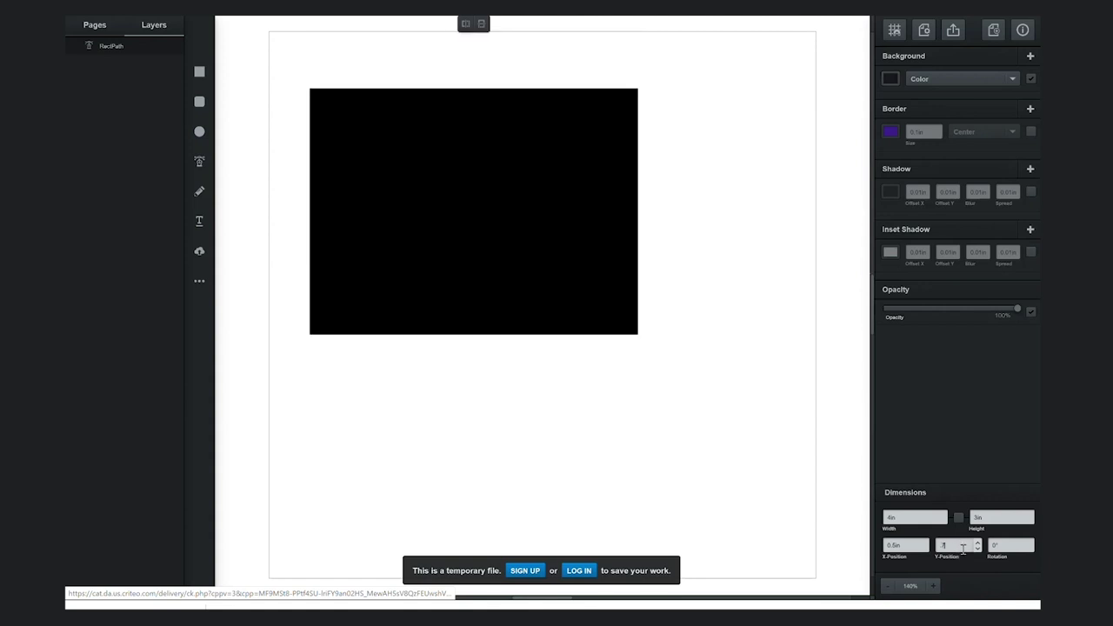
pyautogui.press('Return')
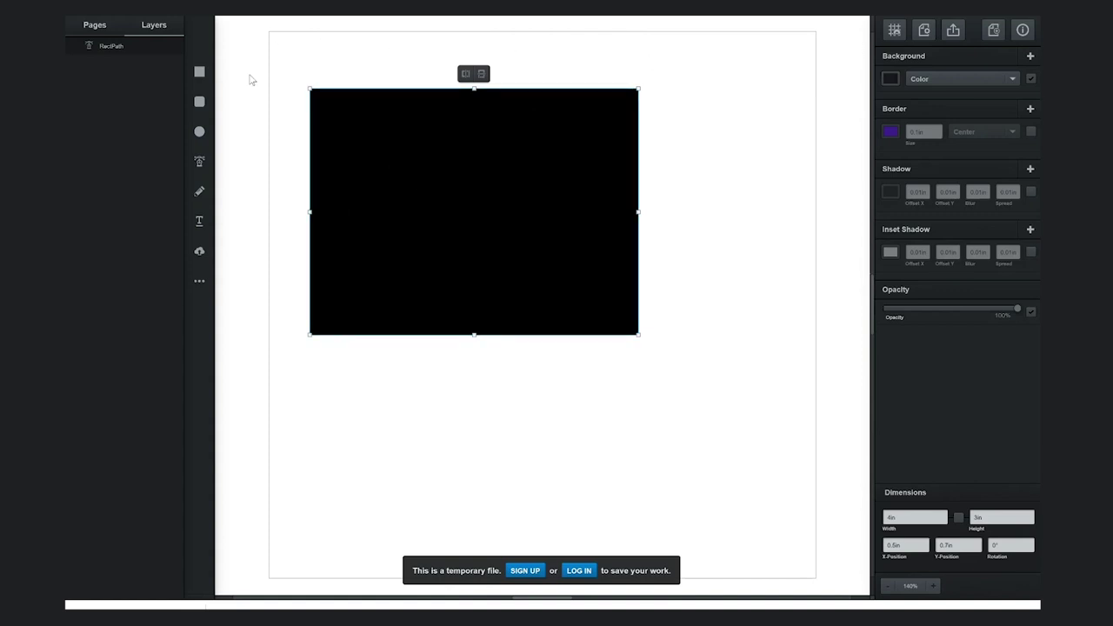
pyautogui.click(199, 71)
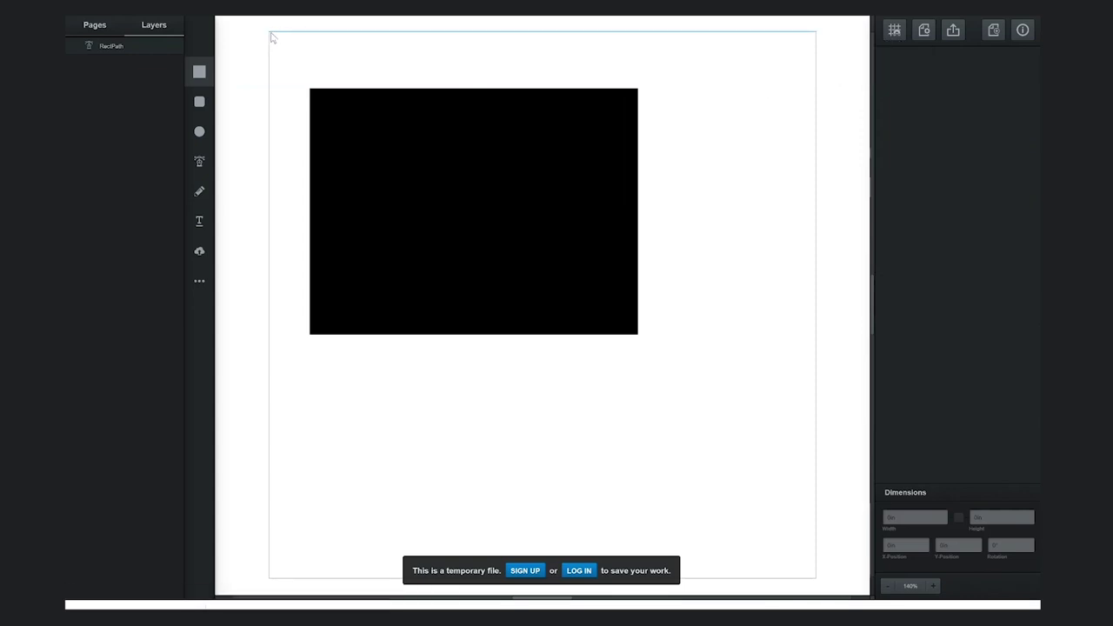
# Step: Draw a page-sized rectangle at 0, 0 and give it a blue border
pyautogui.moveTo(270, 32)
pyautogui.mouseDown()
pyautogui.moveTo(590, 352)
pyautogui.moveTo(771, 489)
pyautogui.moveTo(818, 569)
pyautogui.moveTo(789, 339)
pyautogui.moveTo(808, 580)
pyautogui.moveTo(818, 583)
pyautogui.mouseUp()
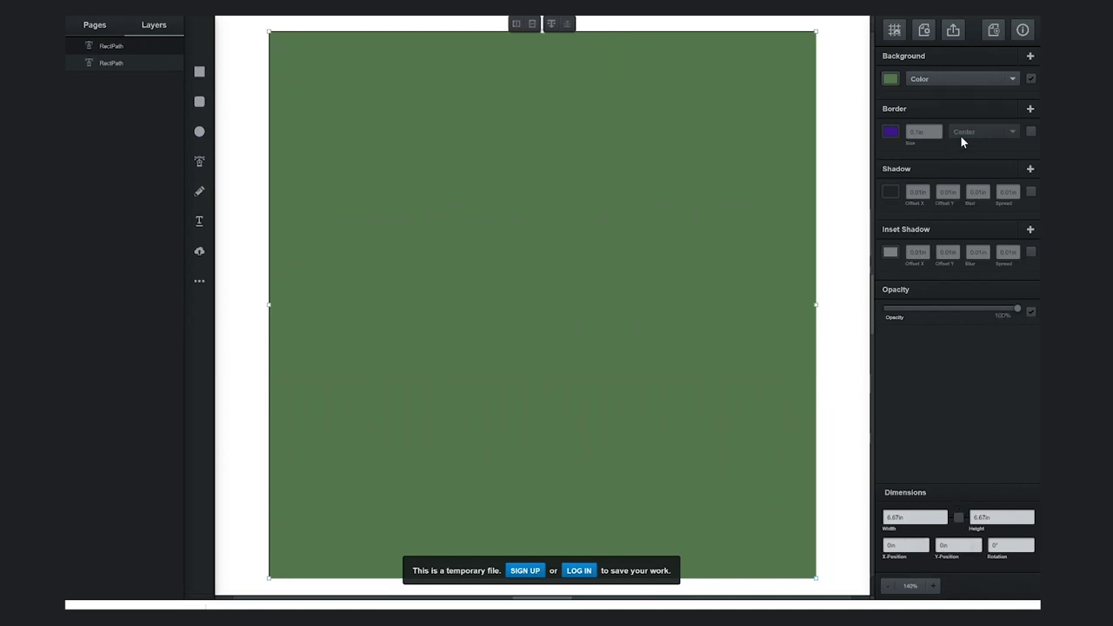
pyautogui.click(889, 131)
pyautogui.click(864, 115)
pyautogui.click(854, 49)
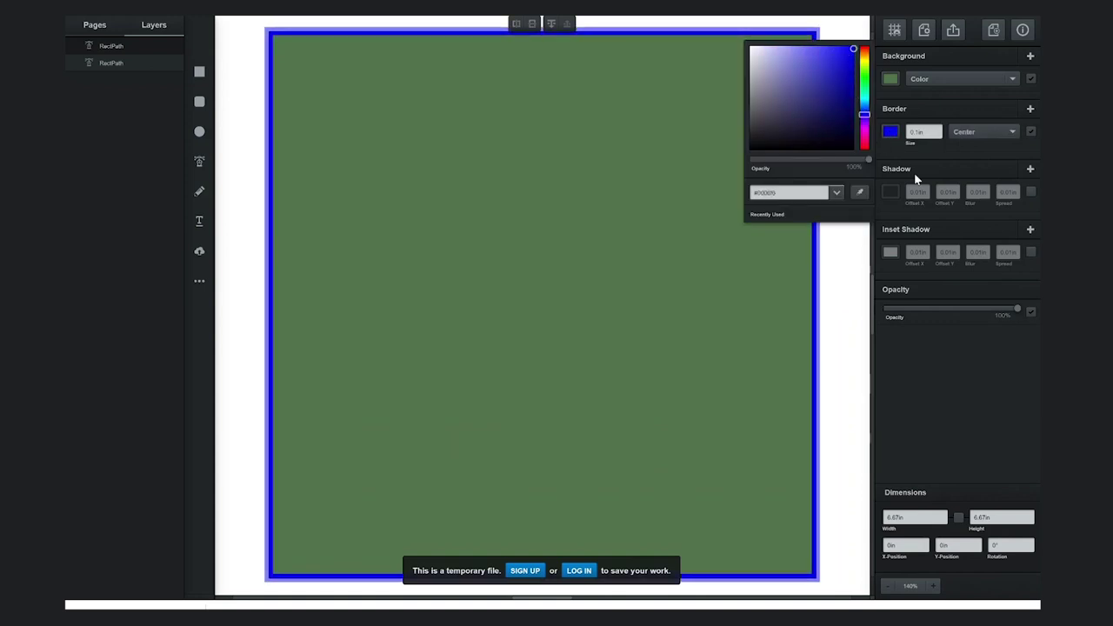
pyautogui.click(1031, 76)
# Step: Remove the frame's fill and set its border size to 0.01in
pyautogui.click(1030, 77)
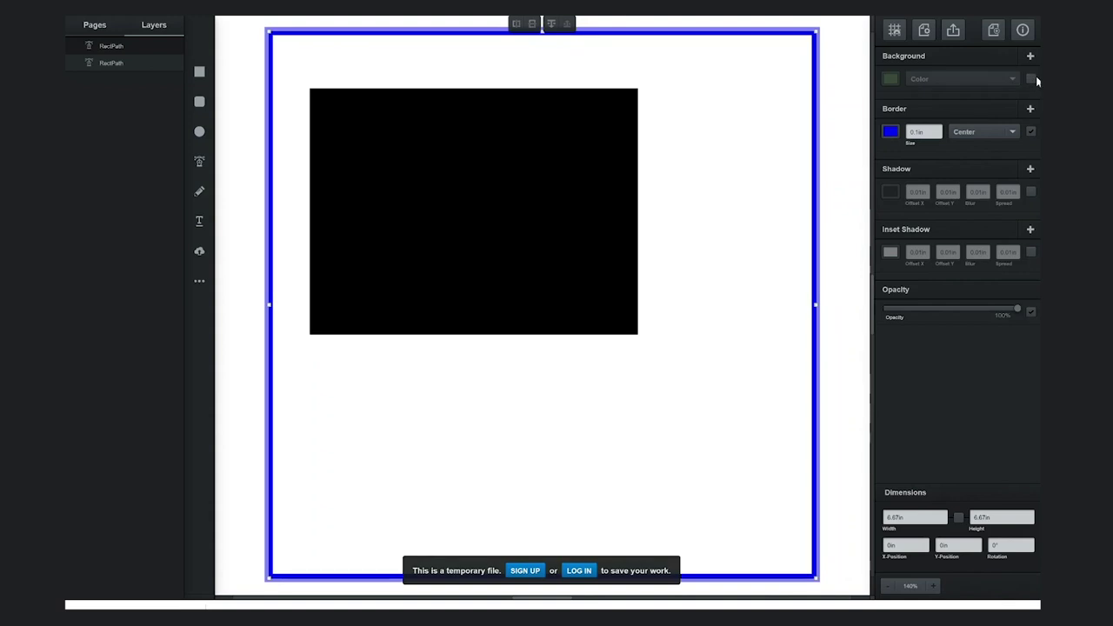
pyautogui.doubleClick(924, 129)
pyautogui.write('.01')
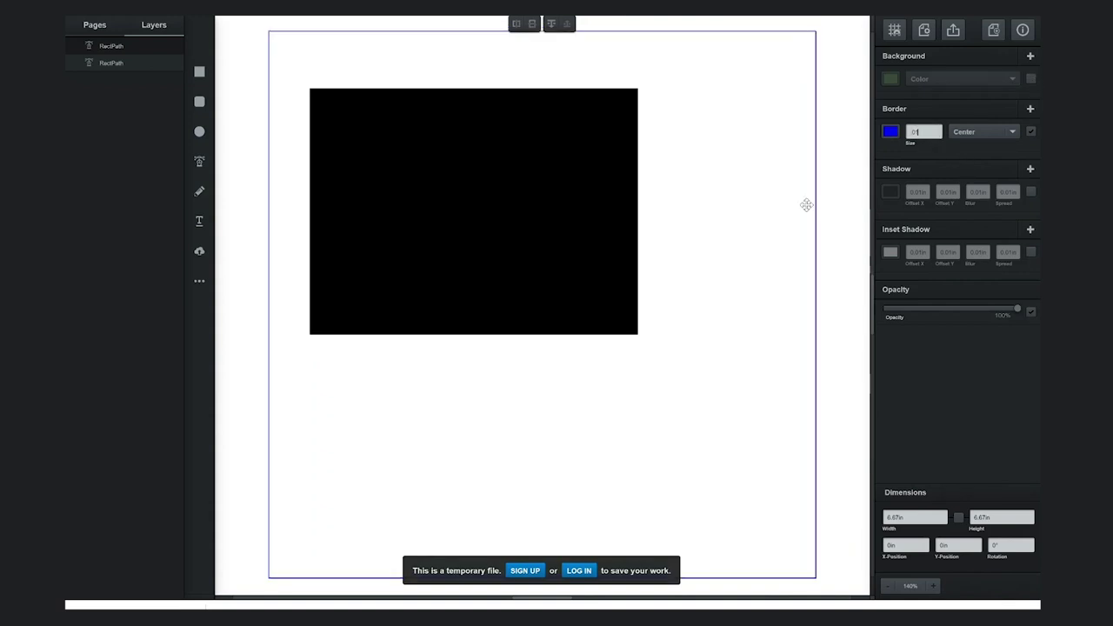
pyautogui.press('Return')
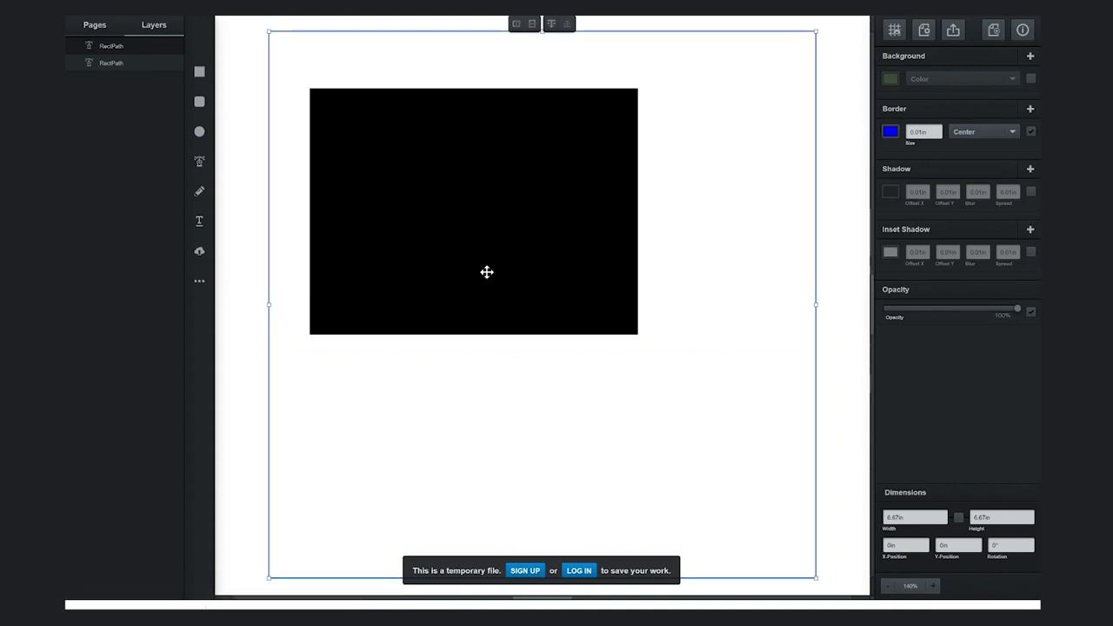
# Step: Draw a 2.96in circle overlapping the black rectangle's lower-right corner
pyautogui.click(201, 135)
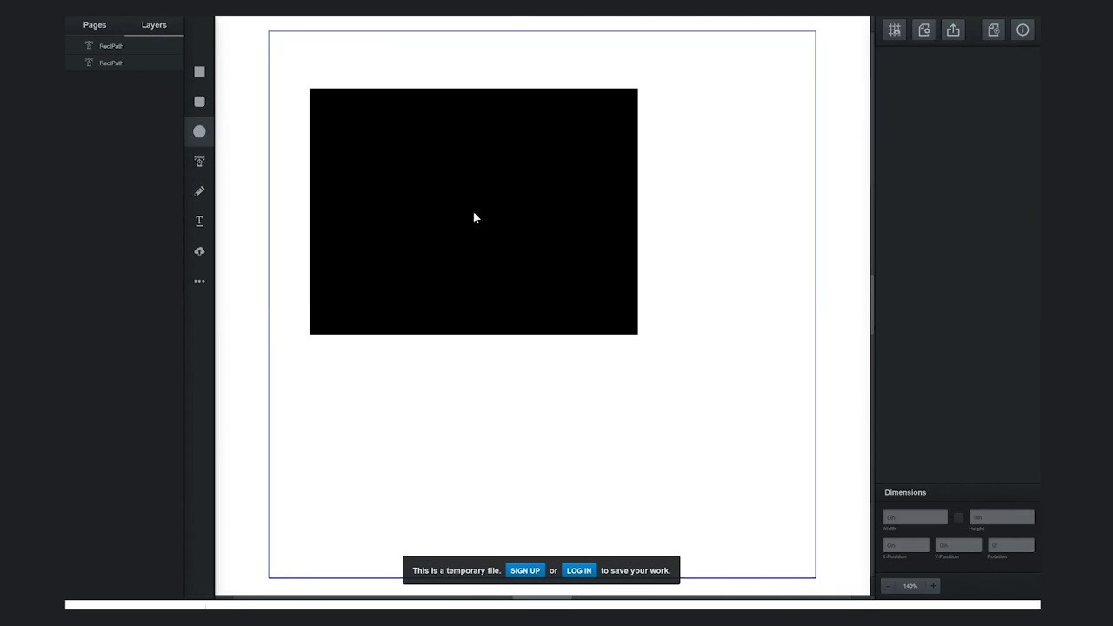
pyautogui.moveTo(473, 217); pyautogui.dragTo(718, 422)
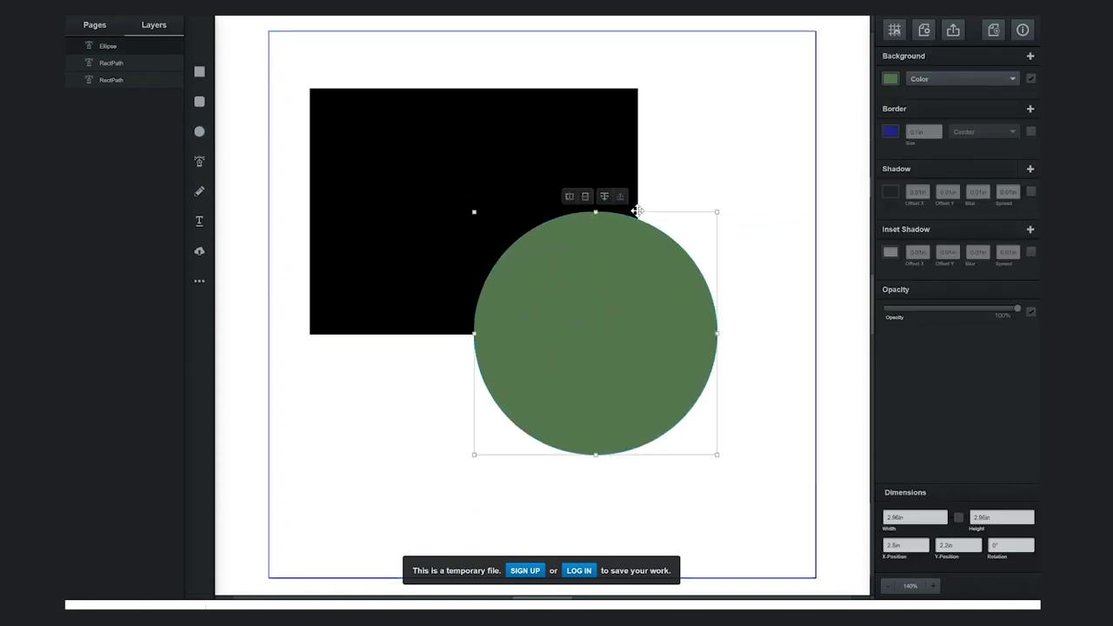
pyautogui.click(452, 70)
pyautogui.click(442, 165)
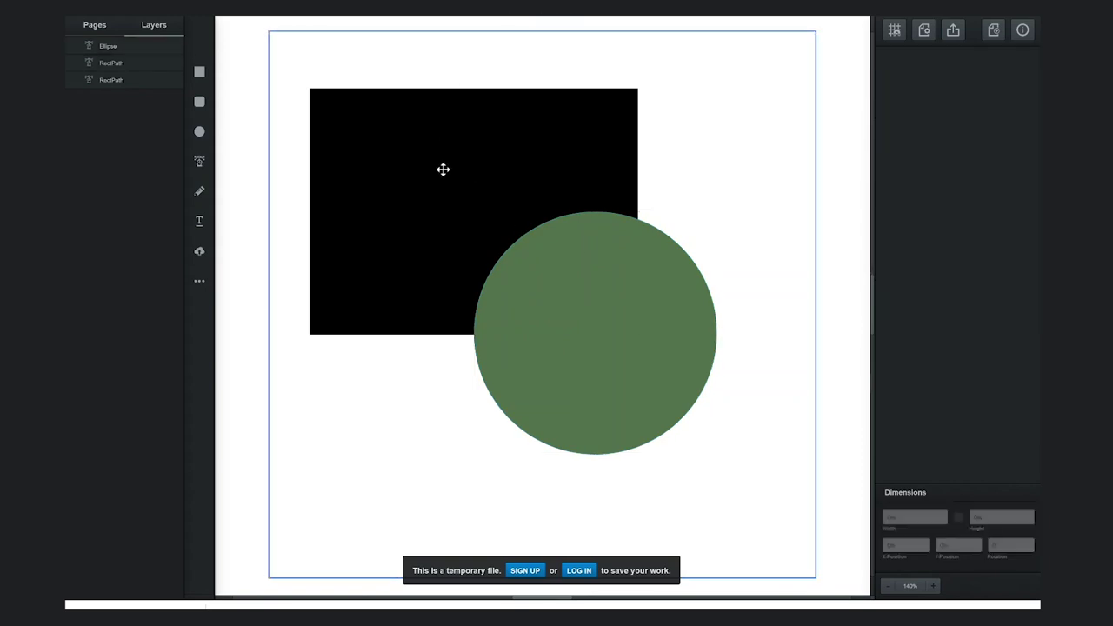
pyautogui.click(614, 348)
pyautogui.click(433, 147)
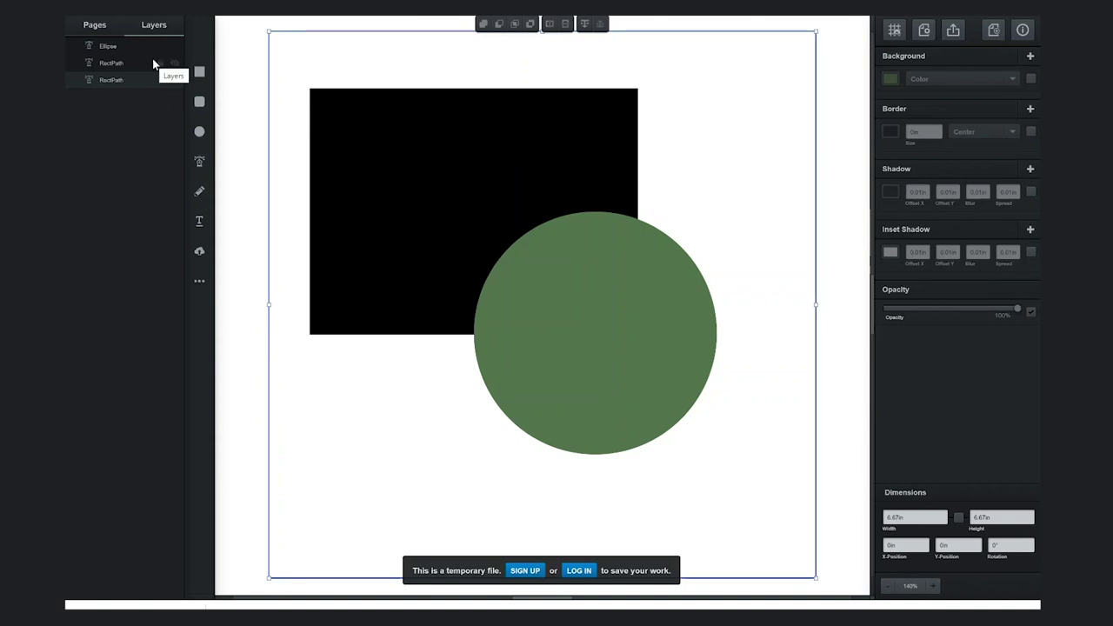
# Step: Lock the page frame's RectPath layer in the Layers panel
pyautogui.doubleClick(160, 64)
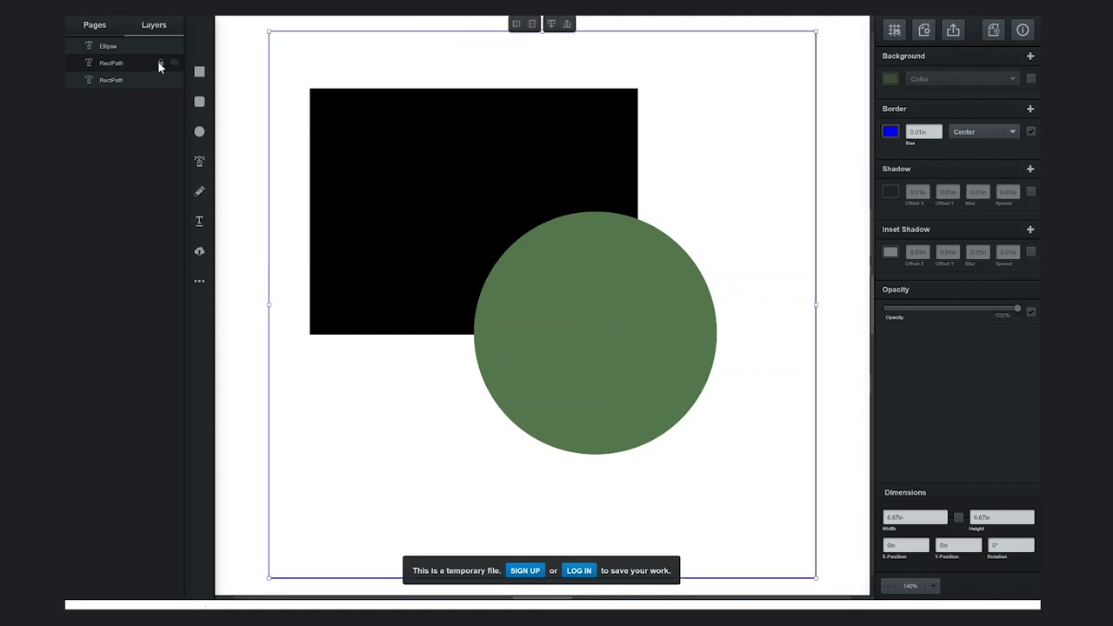
pyautogui.click(233, 108)
pyautogui.click(441, 120)
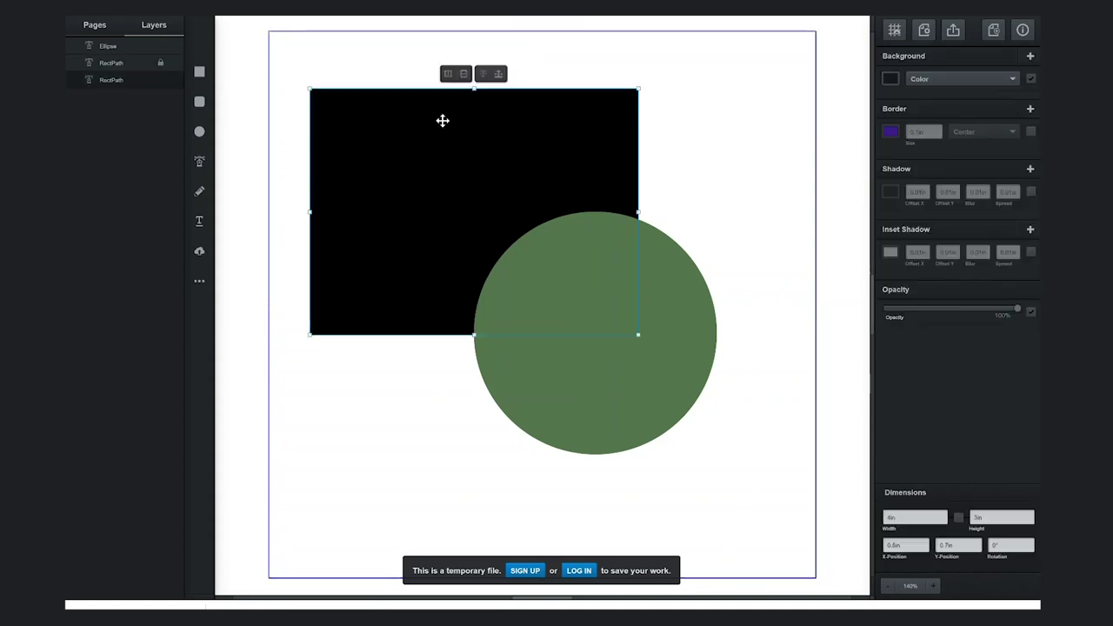
pyautogui.click(122, 47)
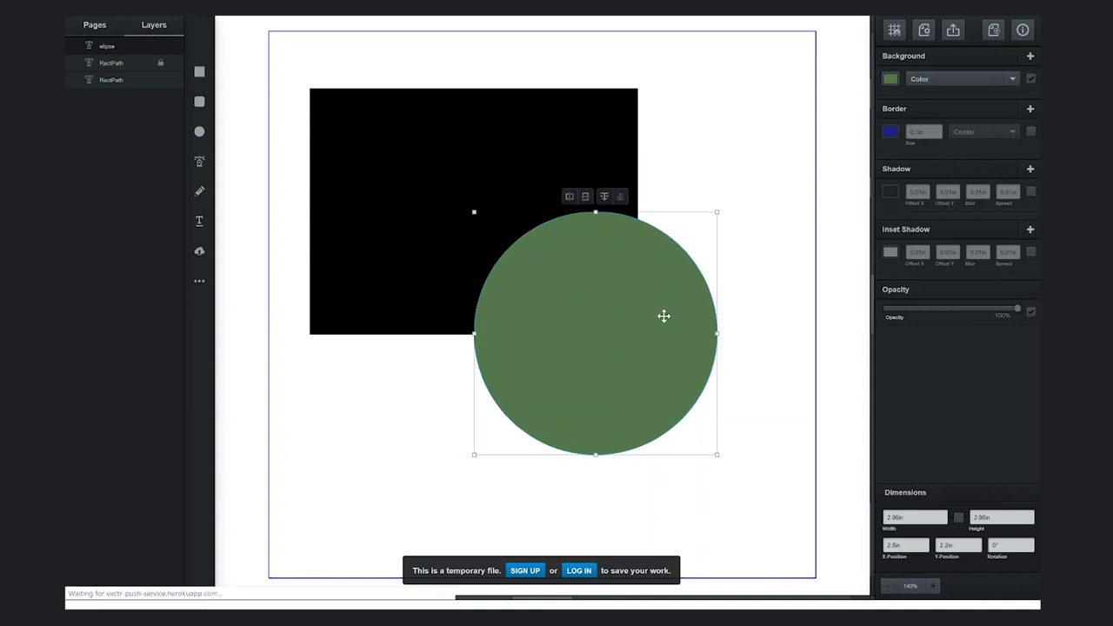
# Step: Subtract the circle from the black rectangle and start editing the result's paths
pyautogui.click(228, 301)
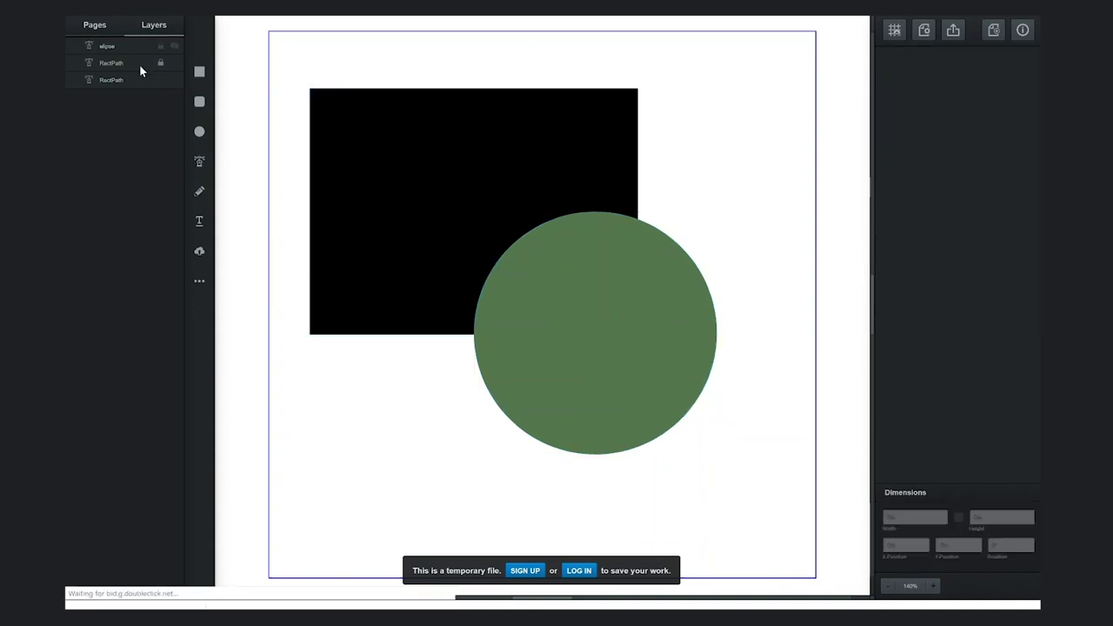
pyautogui.click(651, 392)
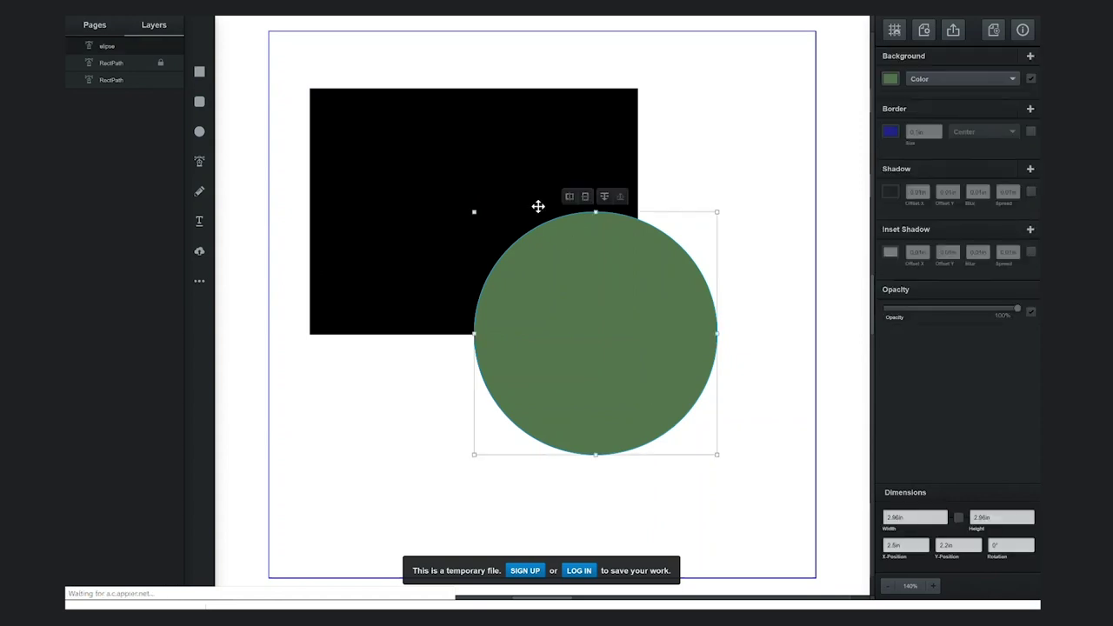
pyautogui.keyDown('shift'); pyautogui.click(471, 165); pyautogui.keyUp('shift')
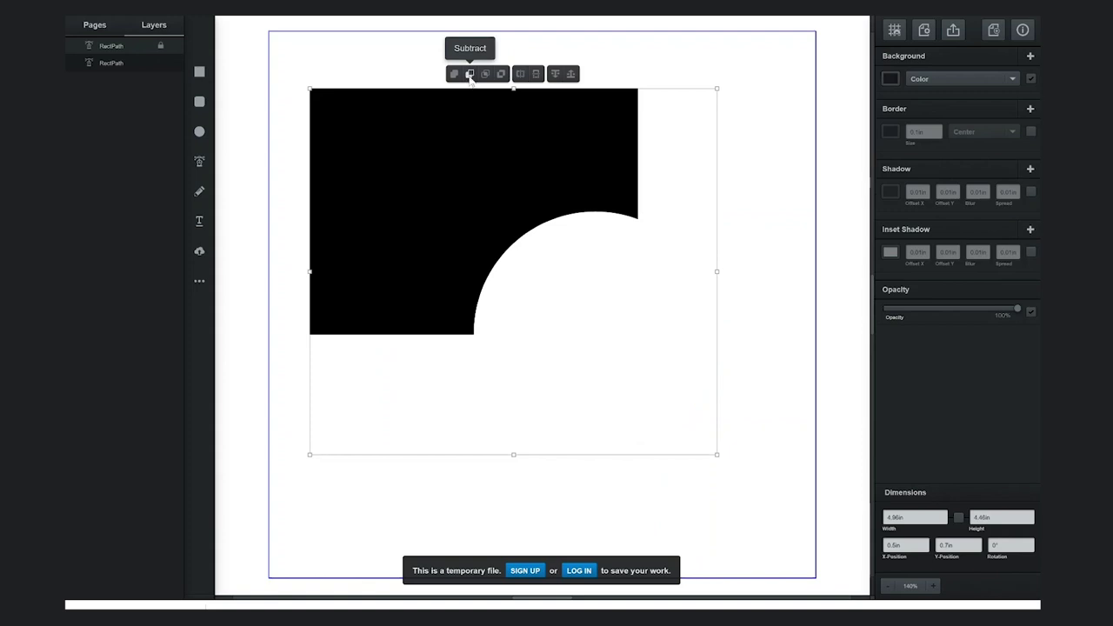
pyautogui.click(469, 74)
pyautogui.click(669, 383)
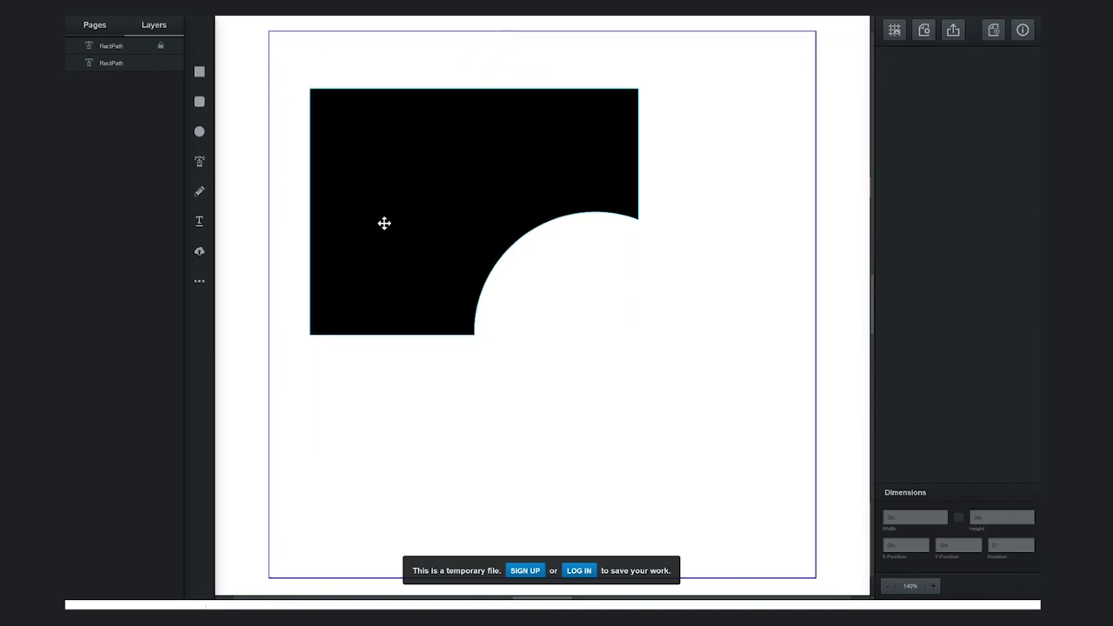
pyautogui.click(469, 197)
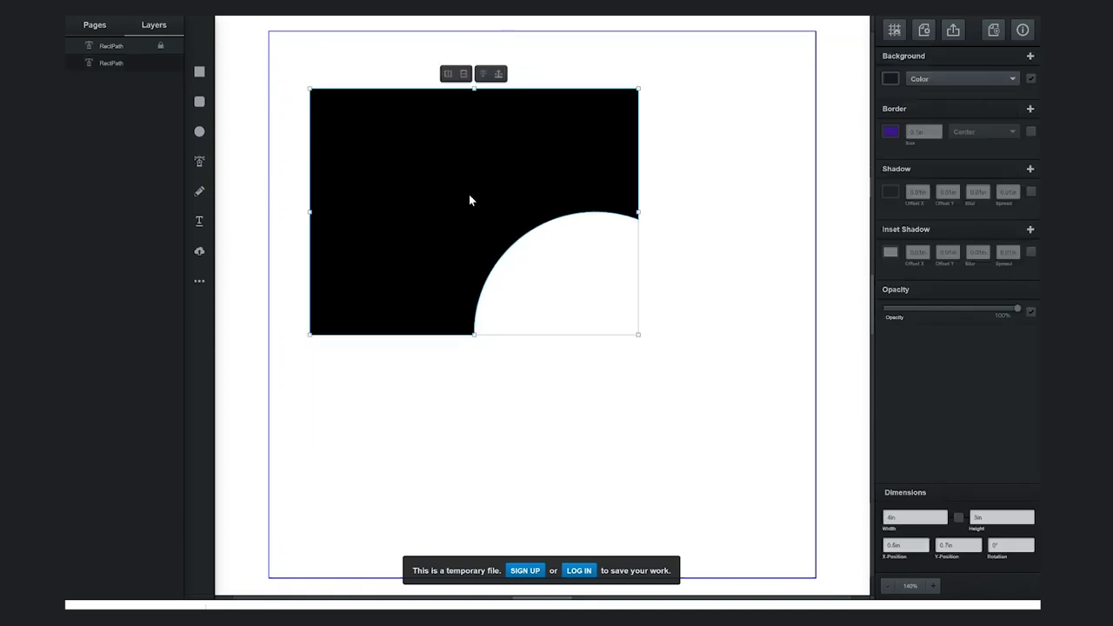
pyautogui.doubleClick(470, 196)
# Step: Drag the circular cut-out up to the black shape's top-right corner and finish editing
pyautogui.moveTo(671, 228); pyautogui.dragTo(703, 340)
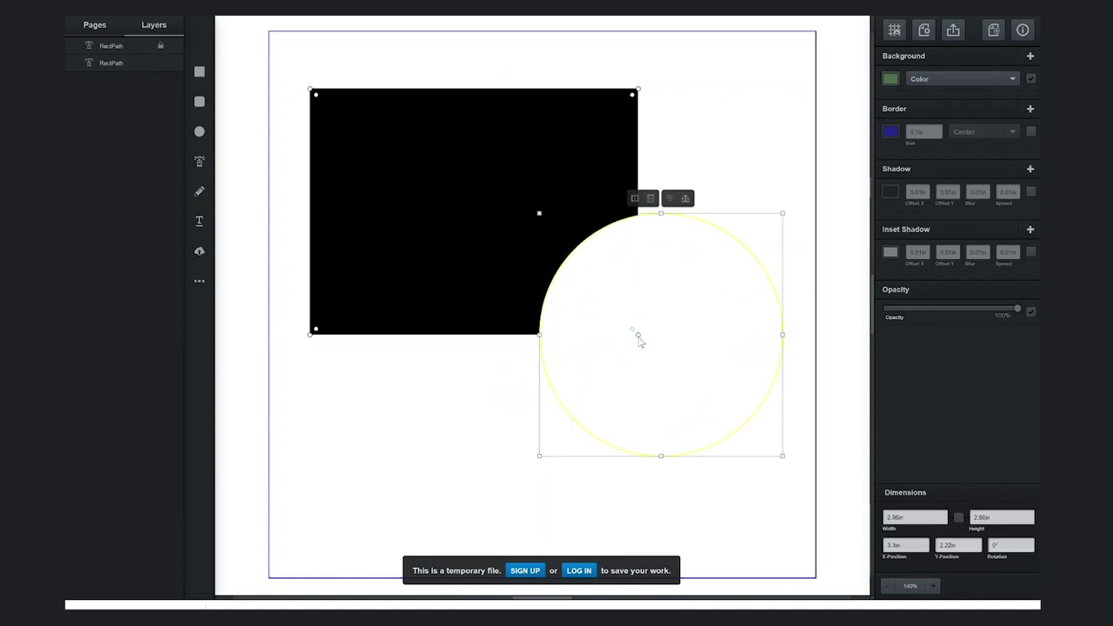
pyautogui.moveTo(733, 315); pyautogui.dragTo(708, 112)
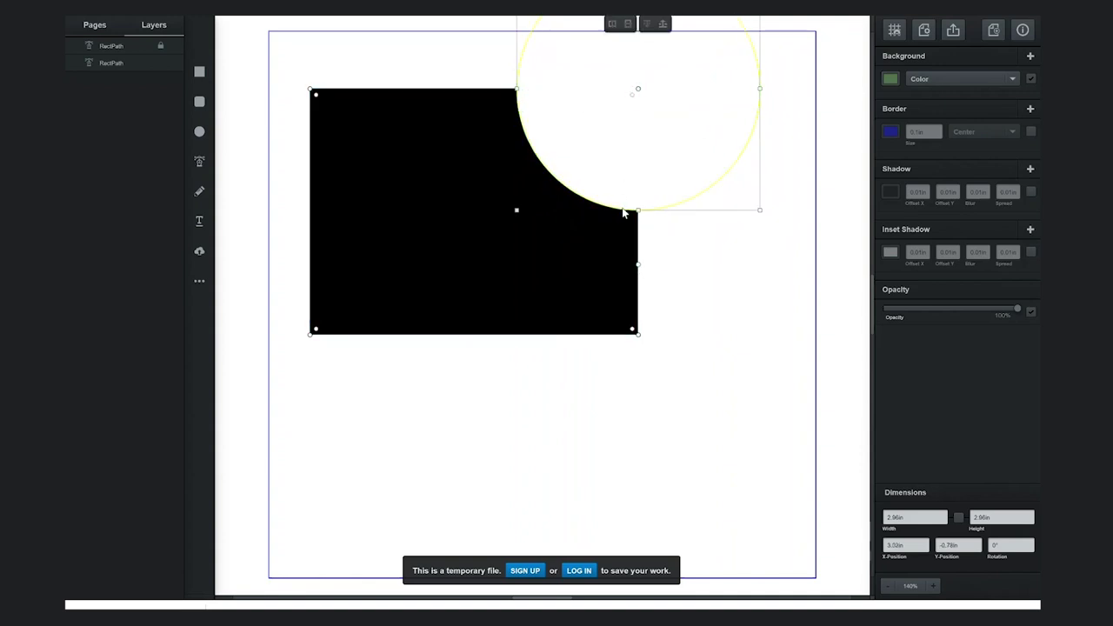
pyautogui.click(635, 92)
pyautogui.click(710, 311)
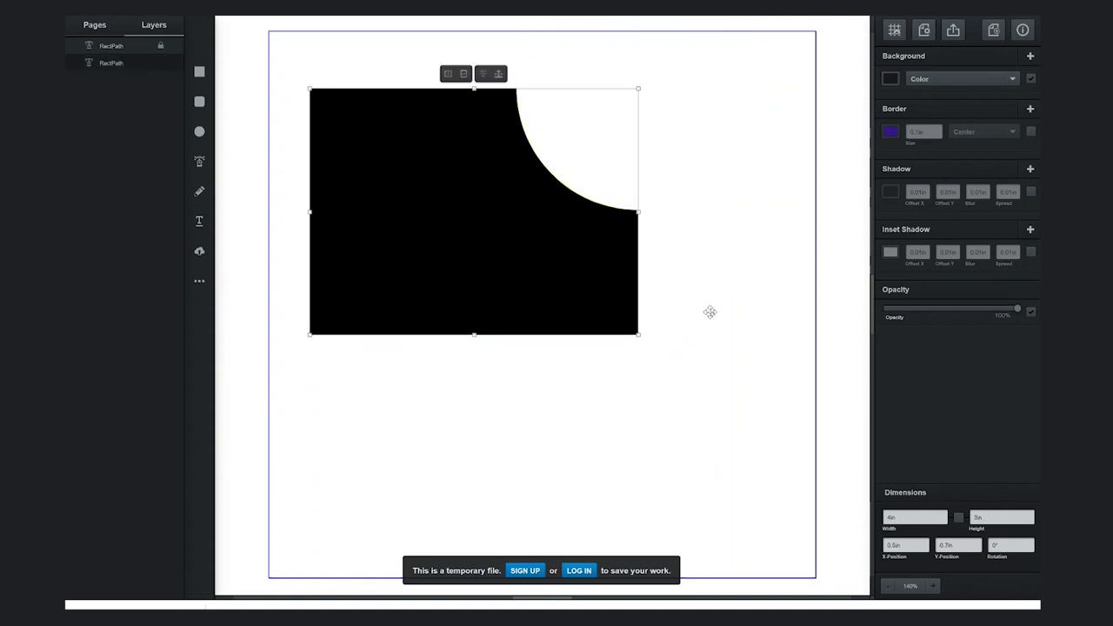
# Step: Round the black shape's top-left, bottom-left and bottom-right corners by dragging its points
pyautogui.doubleClick(375, 208)
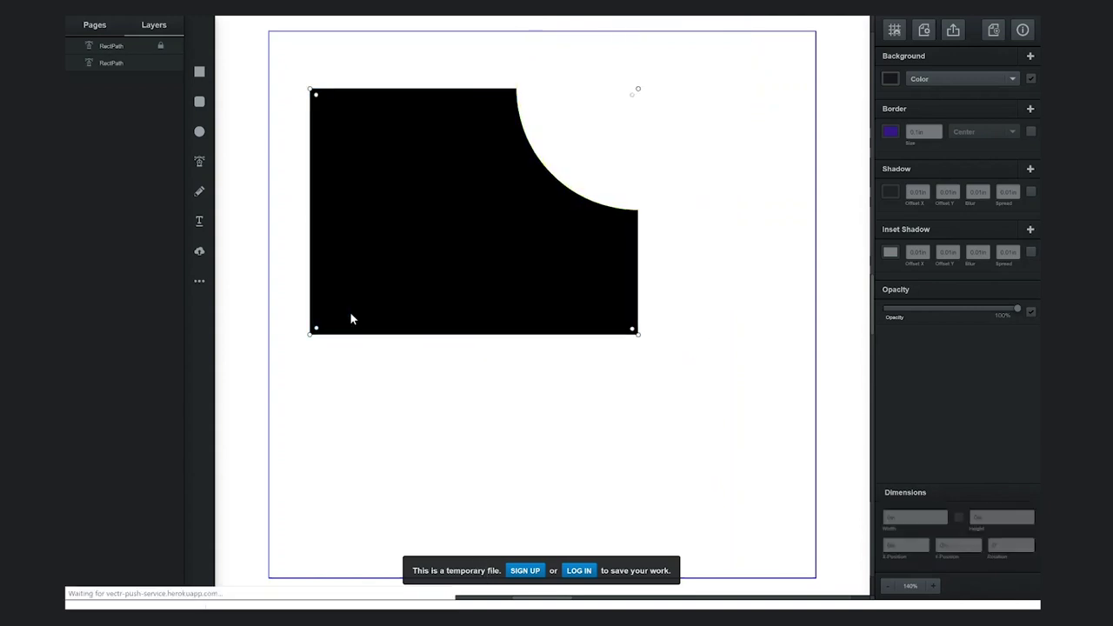
pyautogui.moveTo(316, 327); pyautogui.dragTo(386, 280)
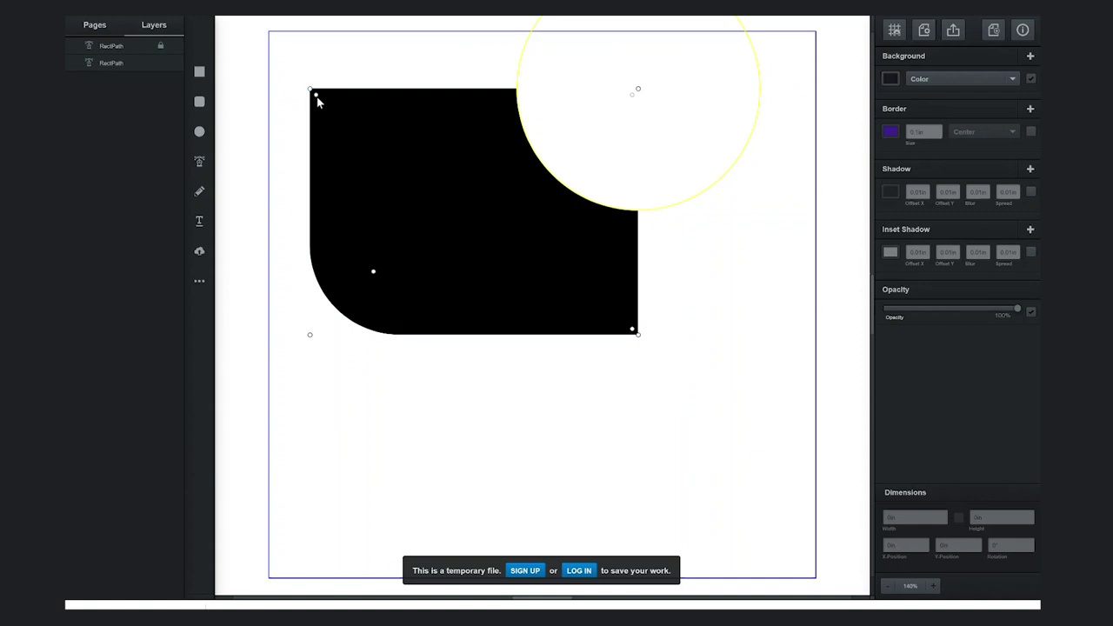
pyautogui.moveTo(316, 100); pyautogui.dragTo(351, 130)
pyautogui.moveTo(310, 91)
pyautogui.mouseDown()
pyautogui.moveTo(303, 64)
pyautogui.moveTo(364, 54)
pyautogui.moveTo(287, 172)
pyautogui.moveTo(270, 30)
pyautogui.moveTo(324, 91)
pyautogui.mouseUp()
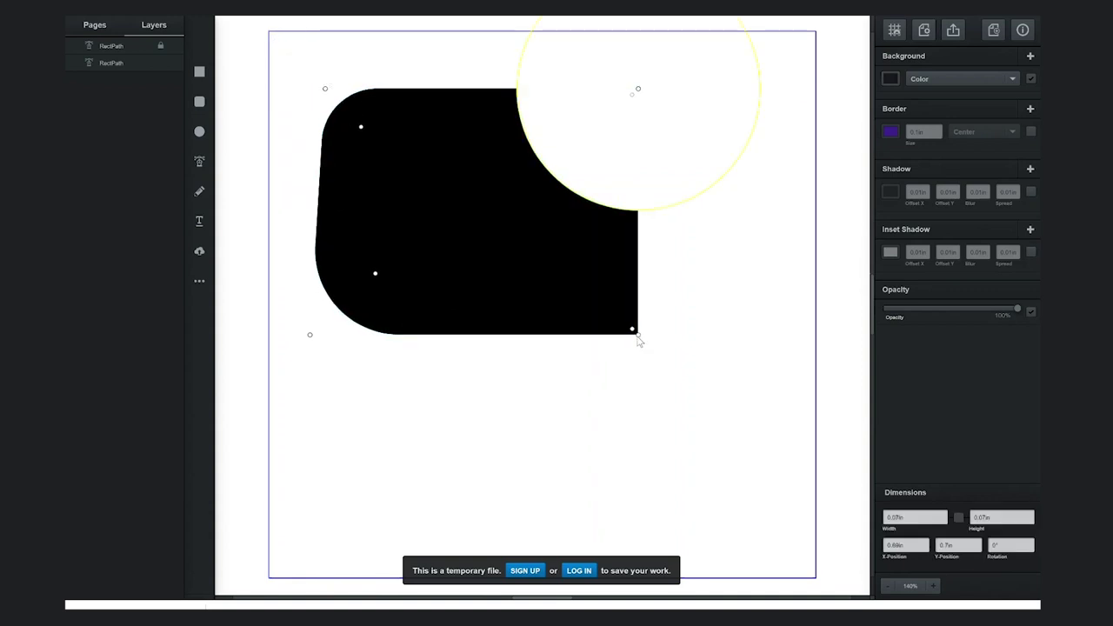
pyautogui.moveTo(637, 339); pyautogui.dragTo(670, 315)
pyautogui.click(507, 94)
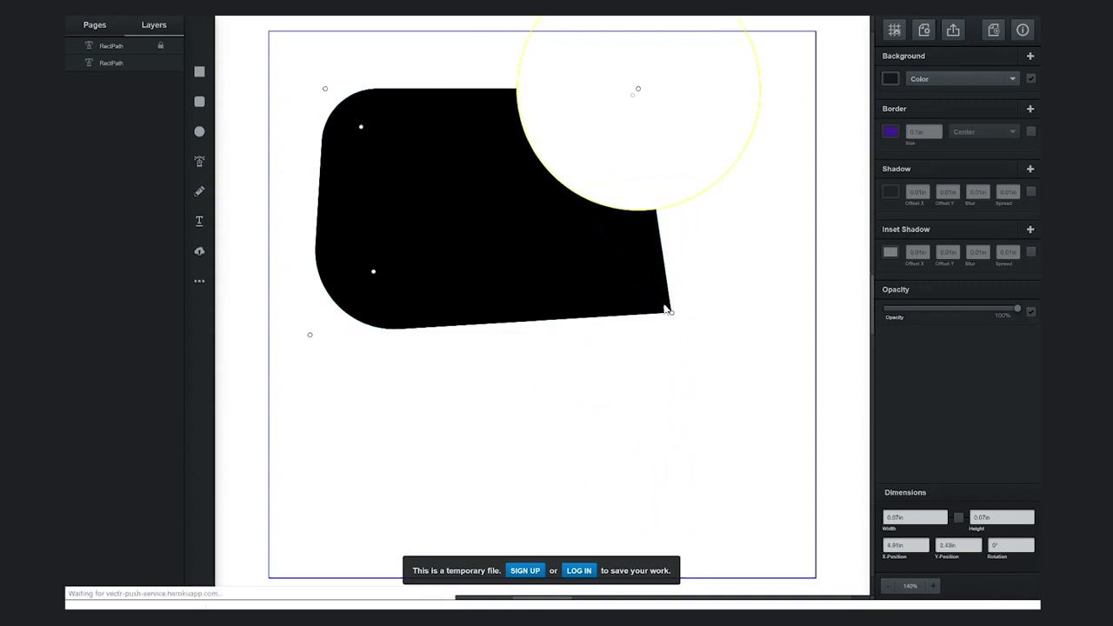
pyautogui.moveTo(669, 312); pyautogui.dragTo(715, 321)
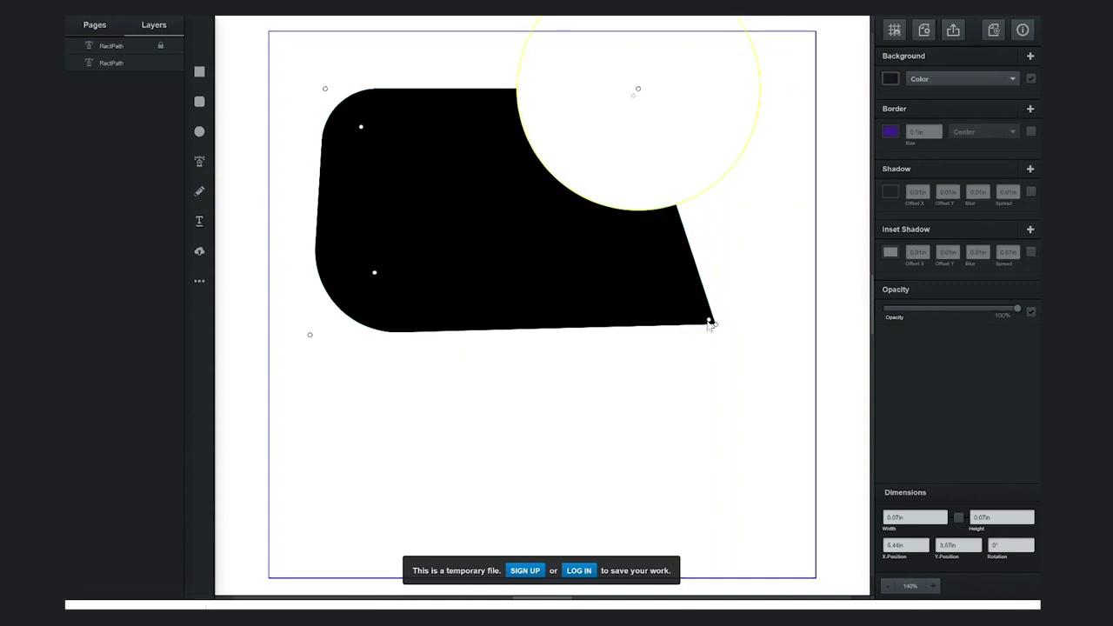
pyautogui.moveTo(709, 321); pyautogui.dragTo(613, 286)
# Step: Flip the black shape horizontally and deselect it
pyautogui.click(501, 199)
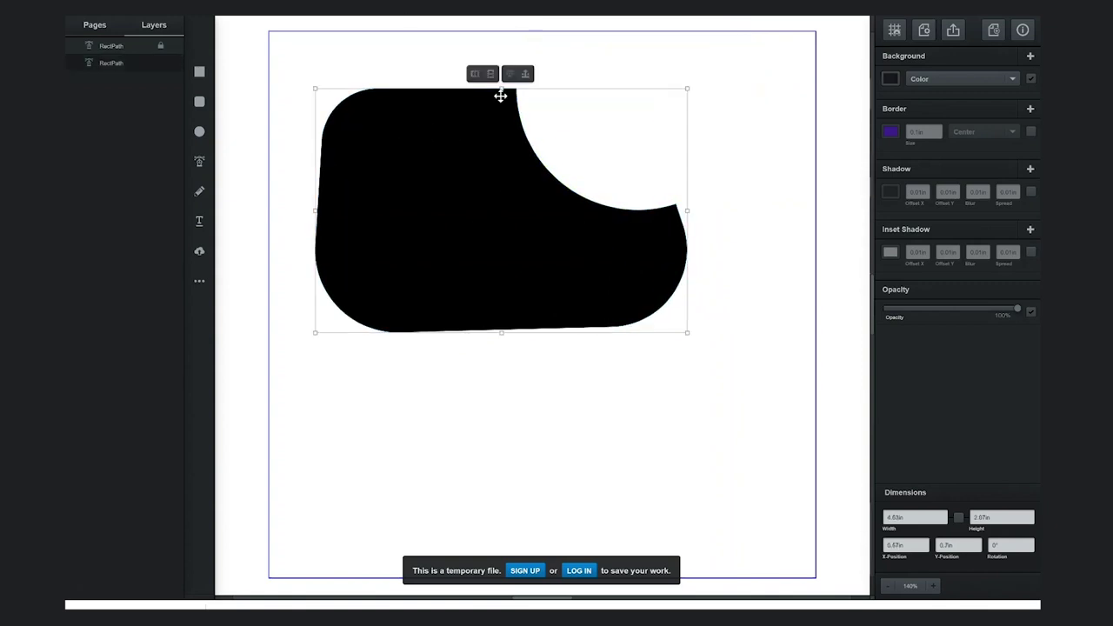
pyautogui.click(474, 75)
pyautogui.click(490, 75)
pyautogui.click(491, 75)
pyautogui.click(475, 75)
pyautogui.click(538, 409)
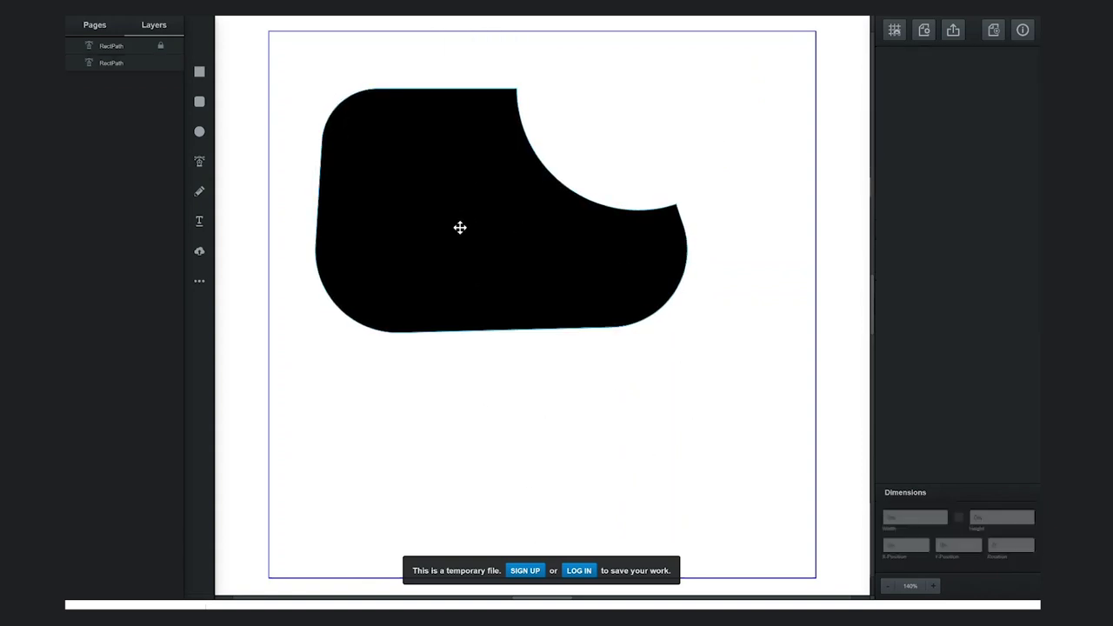
# Step: Add a point mid-way along the bottom edge and push it upward into a notch
pyautogui.doubleClick(450, 255)
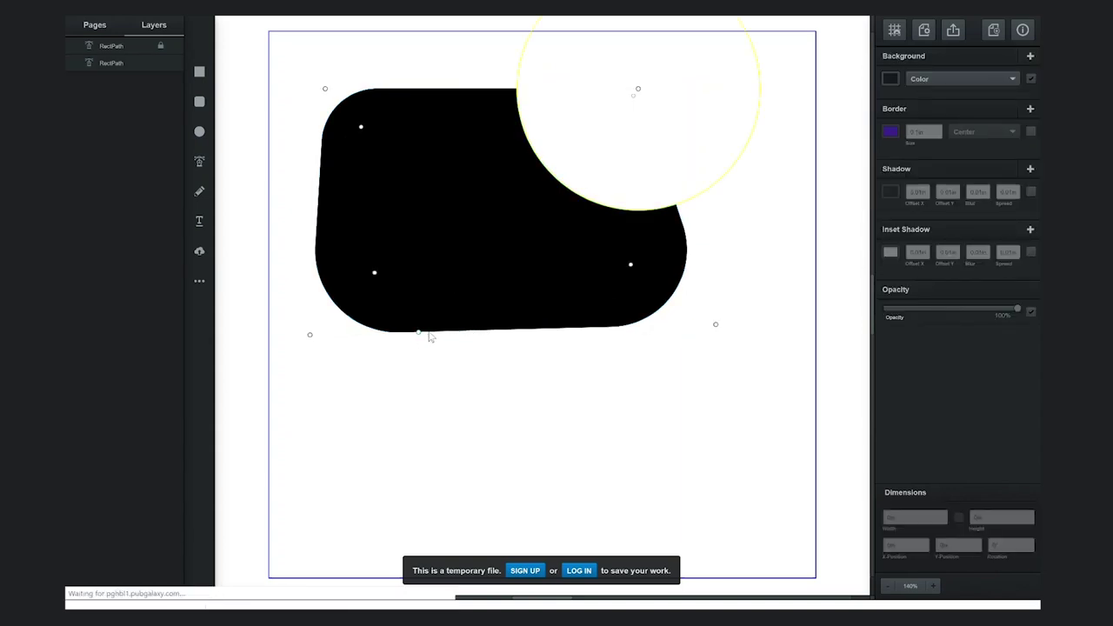
pyautogui.click(463, 331)
pyautogui.click(512, 332)
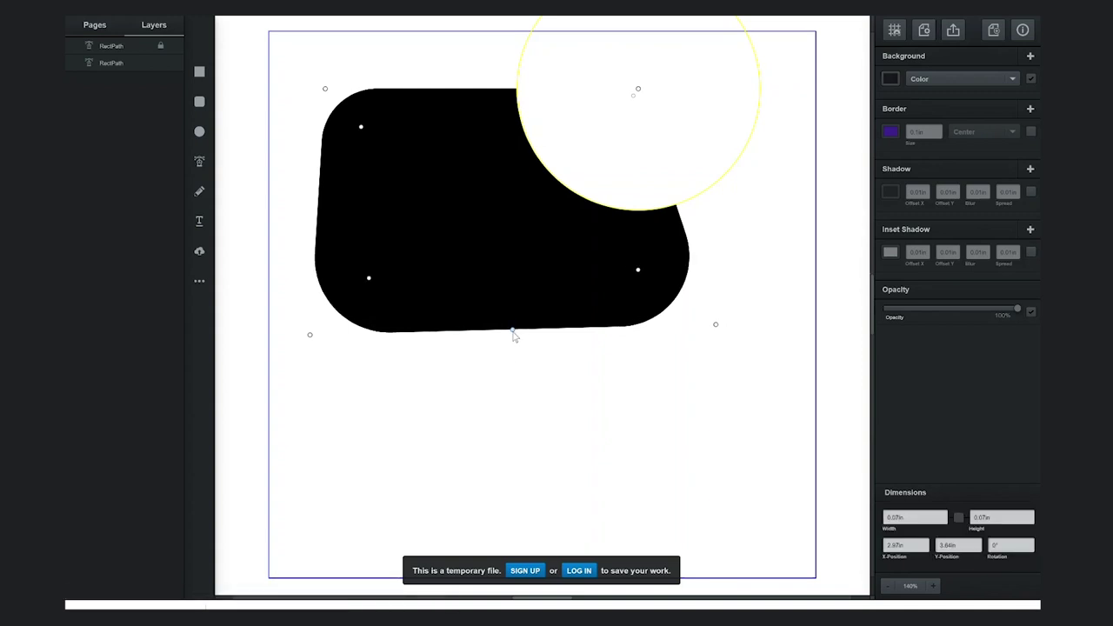
pyautogui.moveTo(515, 337); pyautogui.dragTo(382, 389)
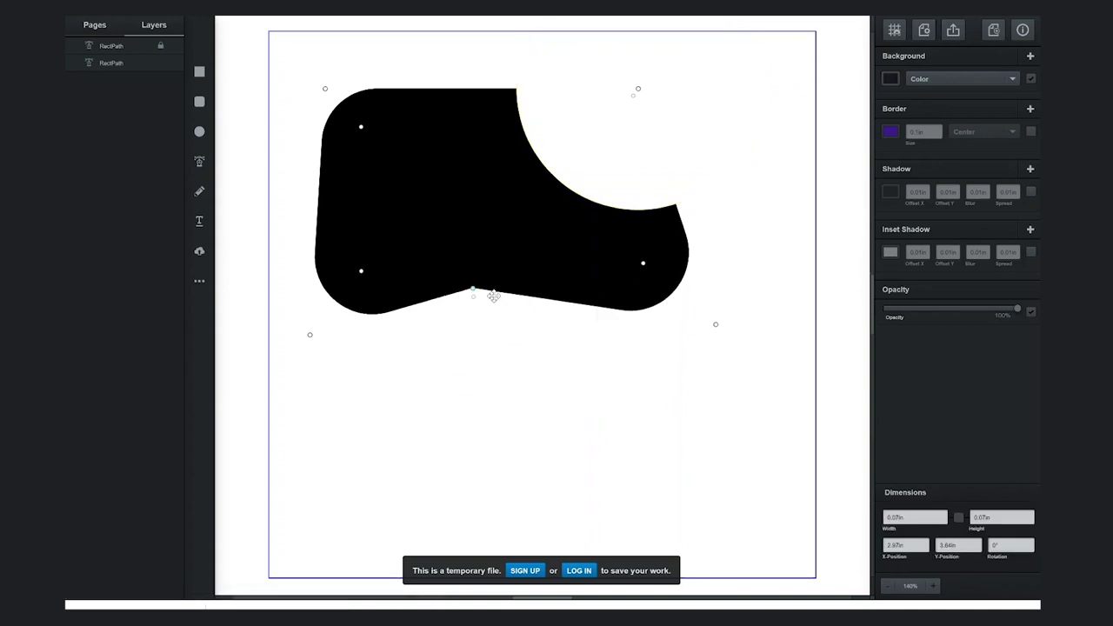
pyautogui.moveTo(519, 316); pyautogui.dragTo(462, 249)
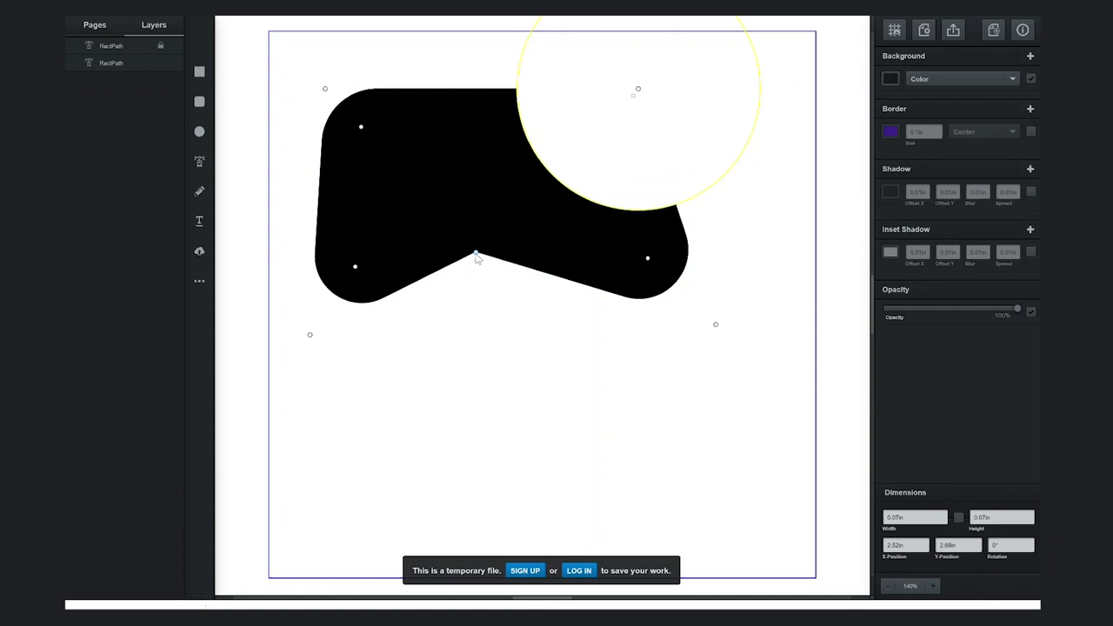
# Step: Adjust the notch point's curve handles so the dip slopes to the right
pyautogui.doubleClick(476, 254)
pyautogui.moveTo(373, 256); pyautogui.dragTo(435, 403)
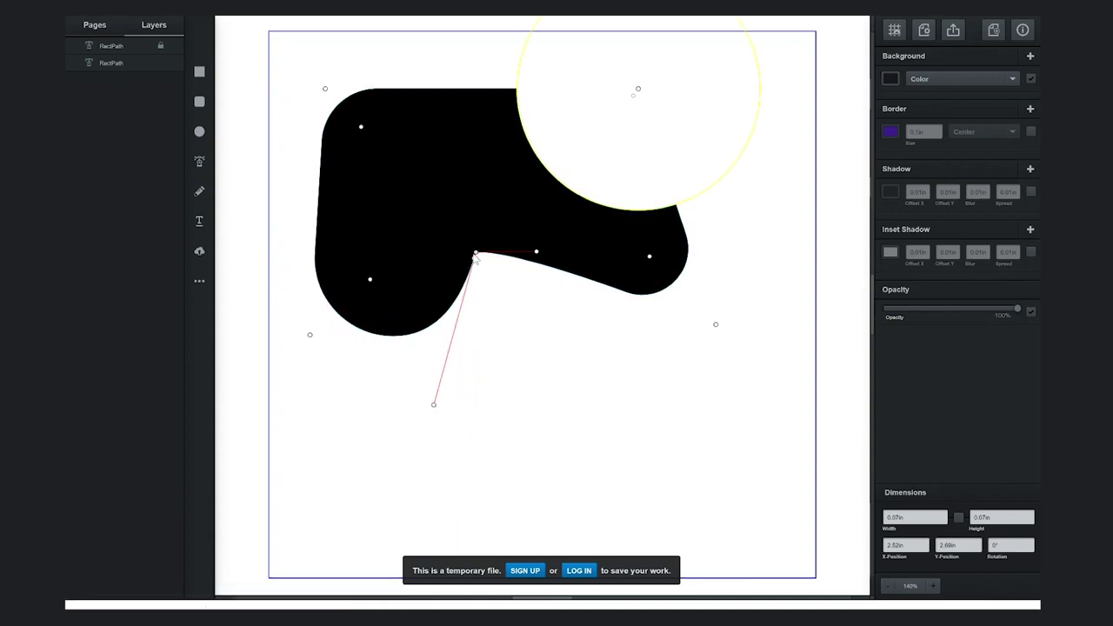
pyautogui.doubleClick(475, 253)
pyautogui.moveTo(475, 253); pyautogui.dragTo(376, 257)
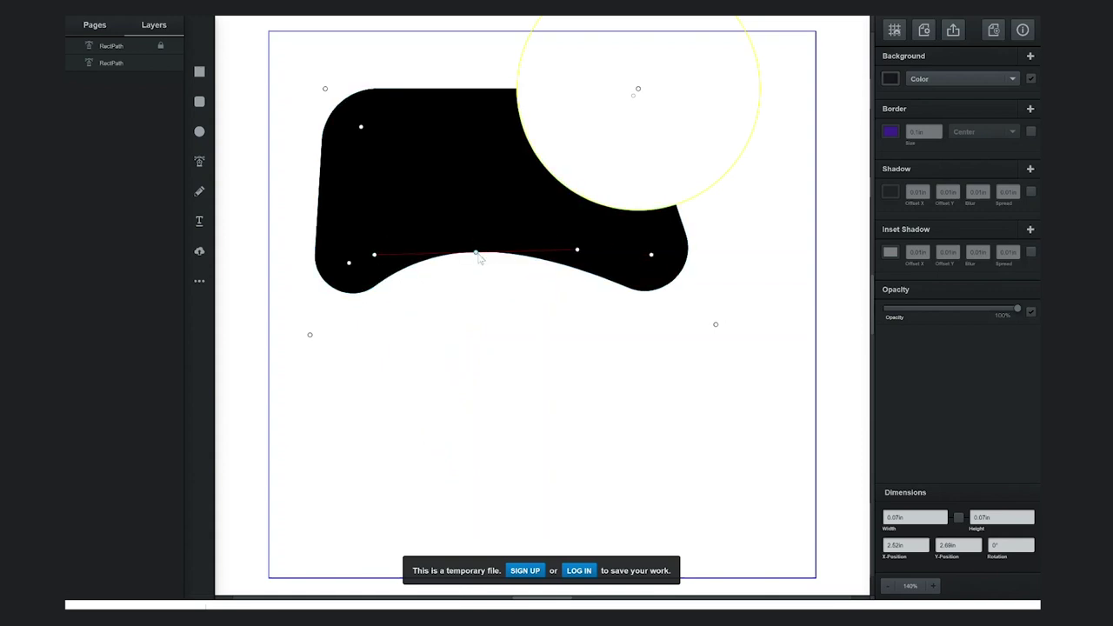
pyautogui.moveTo(374, 254); pyautogui.dragTo(438, 319)
pyautogui.moveTo(522, 199); pyautogui.dragTo(532, 259)
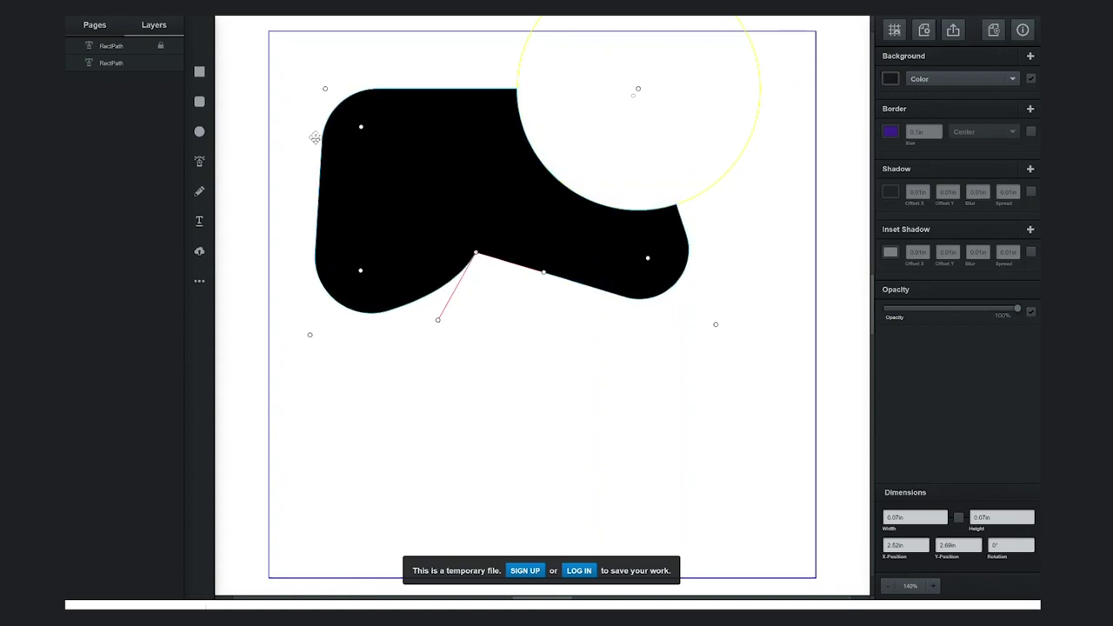
# Step: Preview the notched black shape for SVG export, ending on a blank document with no layers
pyautogui.click(948, 30)
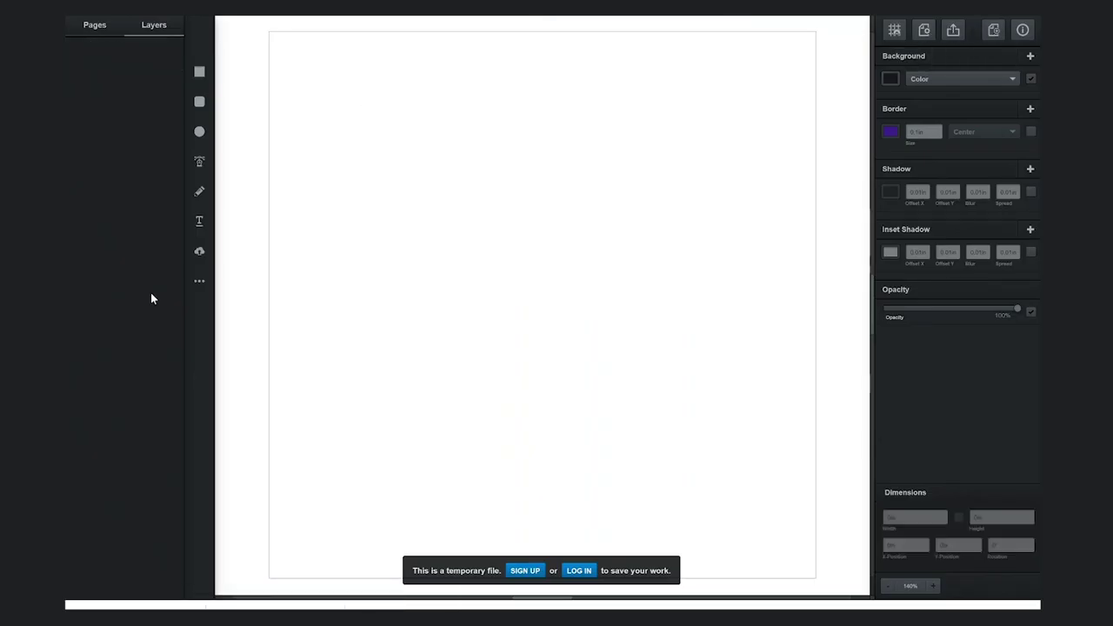
# Step: Insert the photo IMG_20200406_125931.jpg onto the page and zoom out to see it whole
pyautogui.click(199, 251)
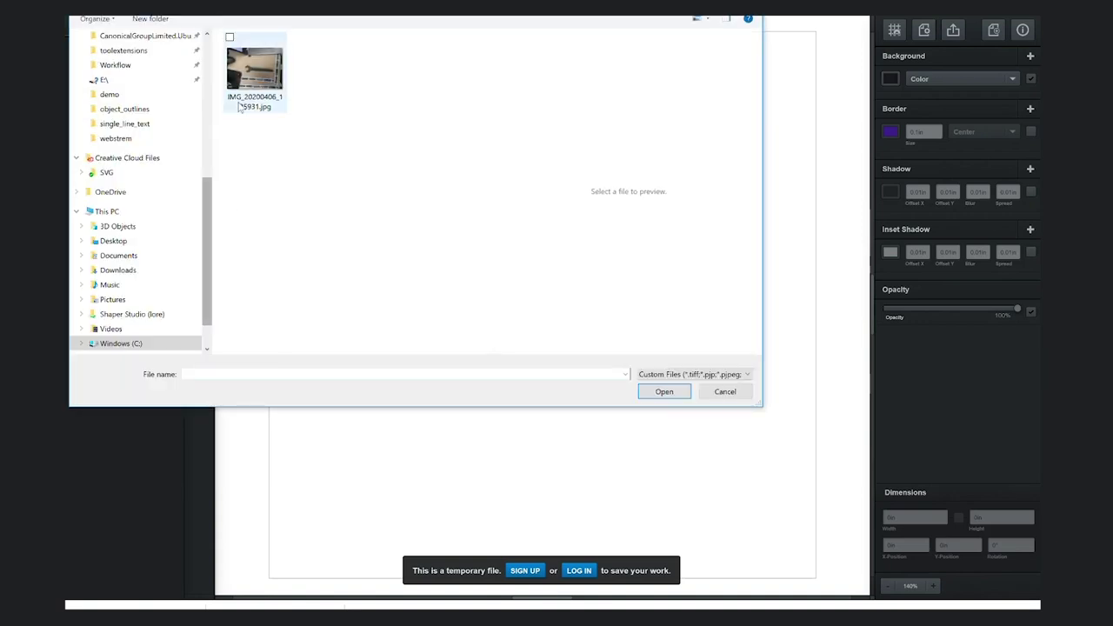
pyautogui.click(264, 79)
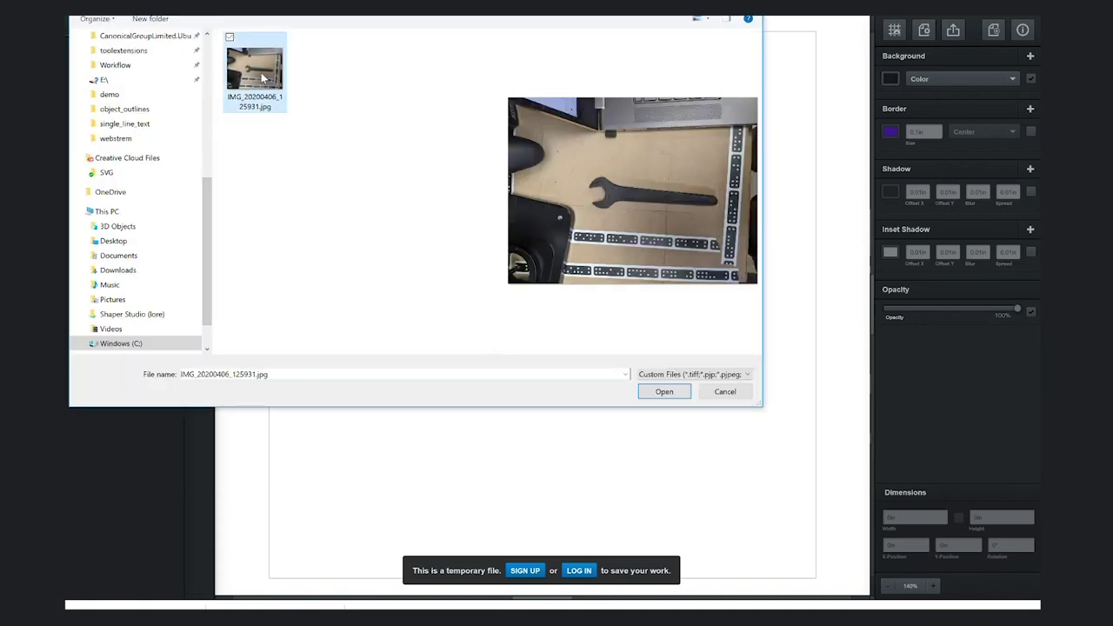
pyautogui.click(664, 392)
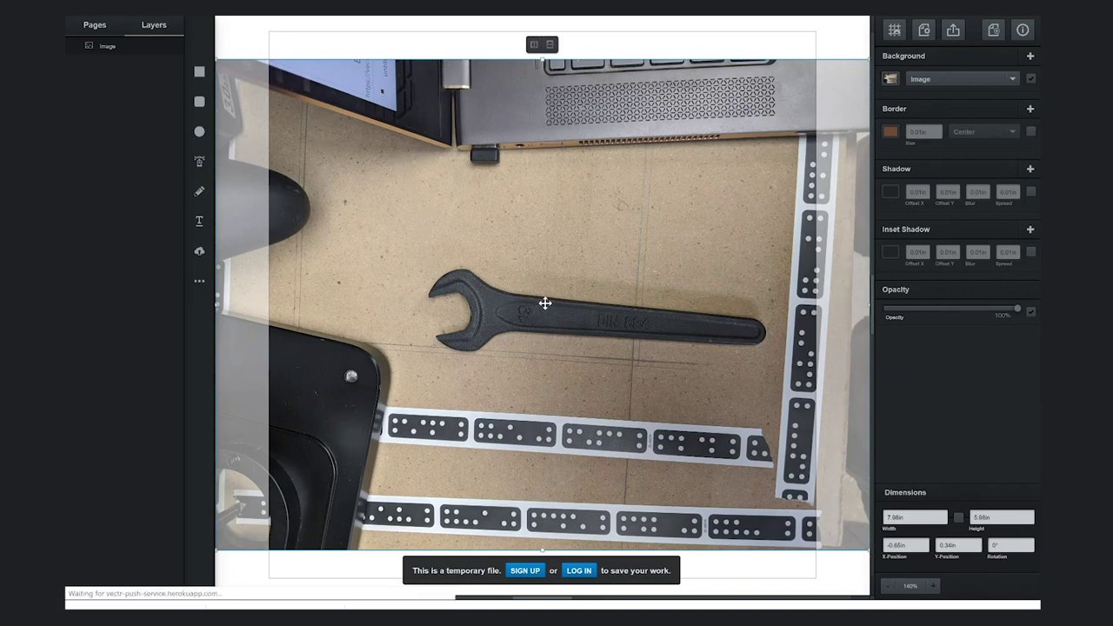
pyautogui.click(888, 587)
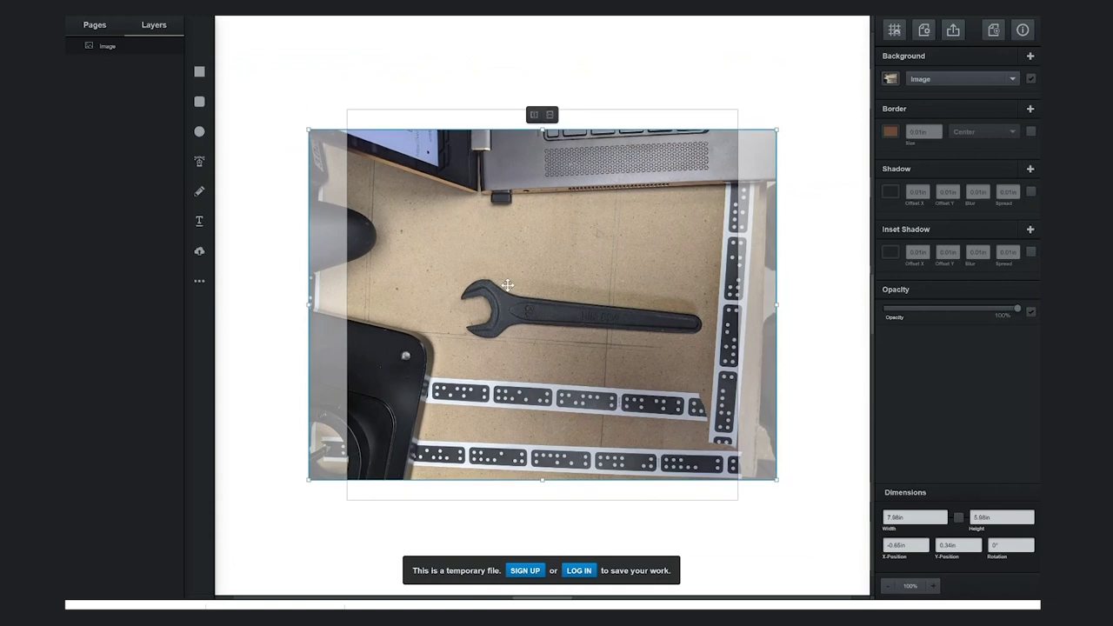
pyautogui.scroll(-2, 872, 293)
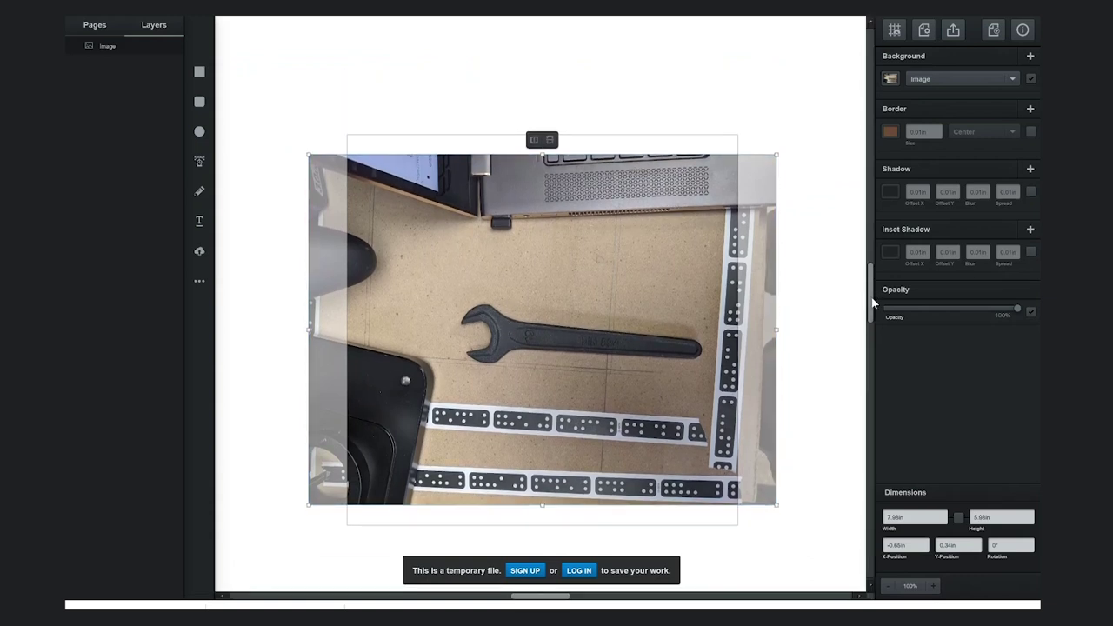
pyautogui.moveTo(544, 595); pyautogui.dragTo(531, 596)
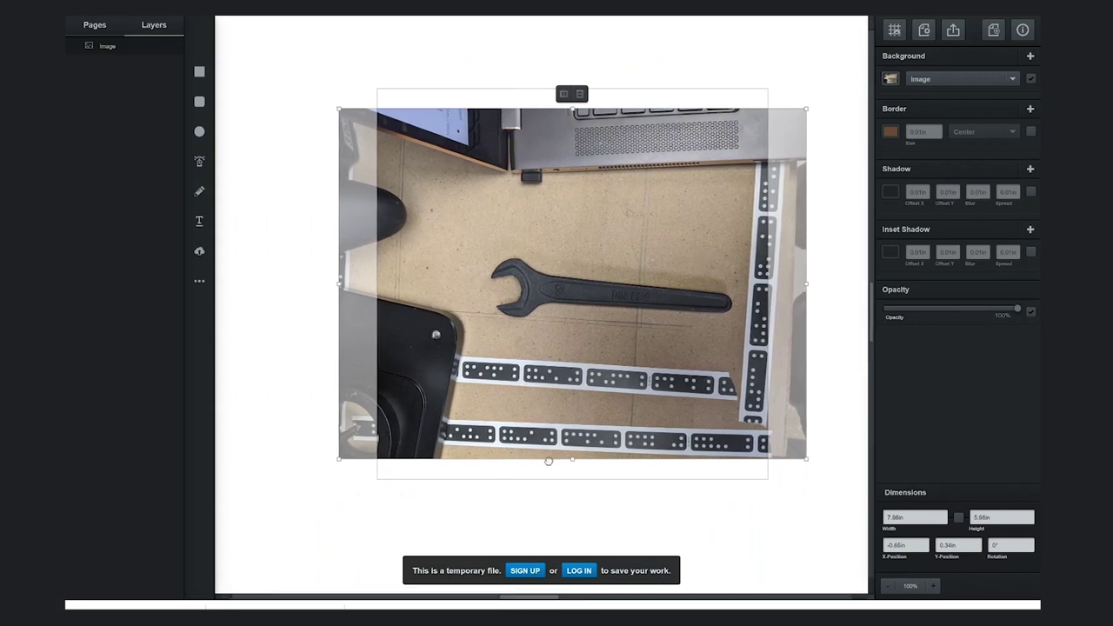
pyautogui.scroll(-3, 591, 496)
pyautogui.scroll(2, 605, 409)
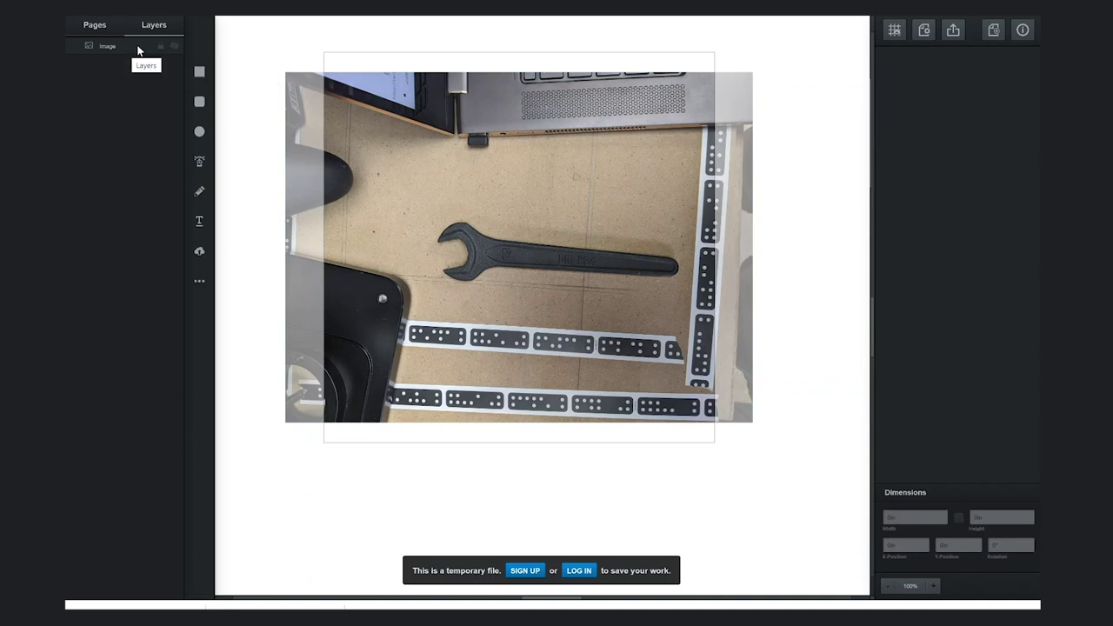
# Step: Draw a rectangle over the photo, set its width to 6.5 in and align it with the page edge
pyautogui.click(192, 76)
pyautogui.moveTo(412, 200); pyautogui.dragTo(687, 284)
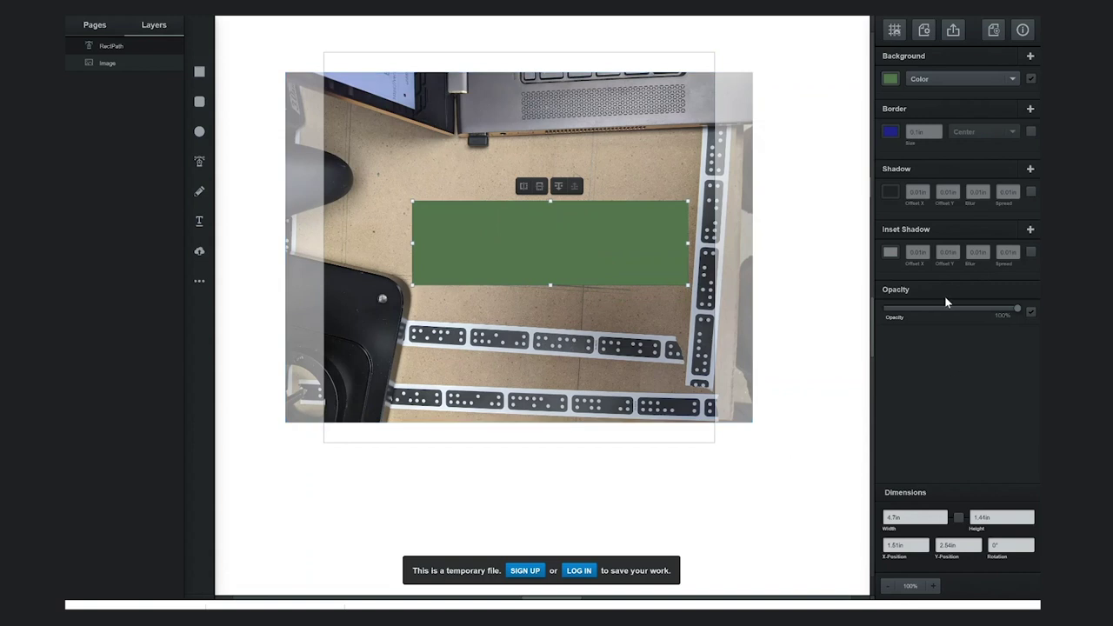
pyautogui.click(926, 32)
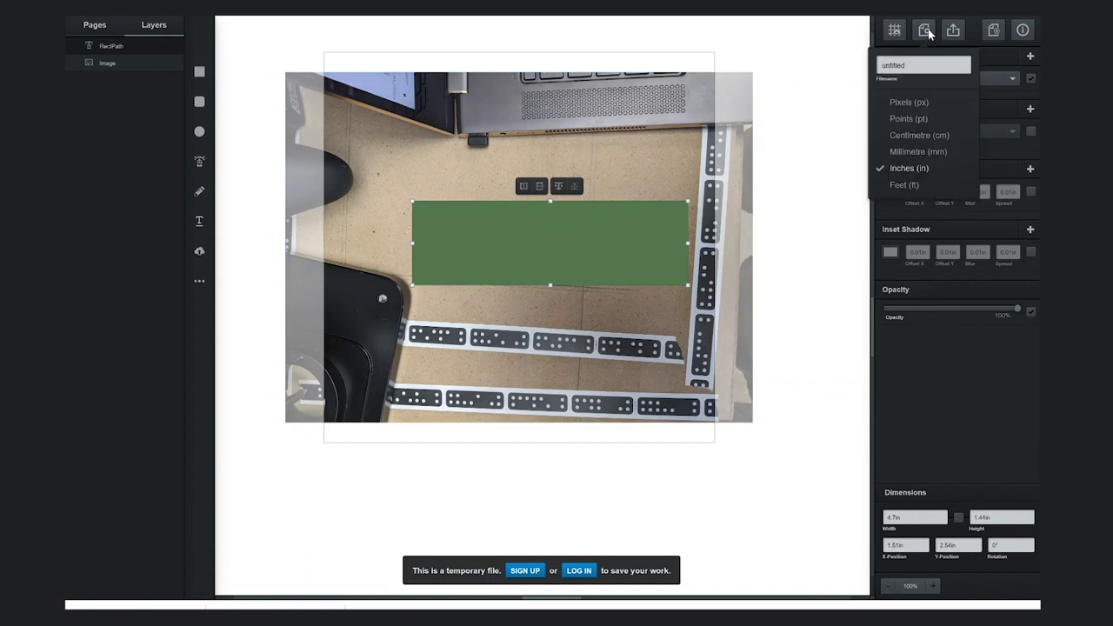
pyautogui.click(901, 519)
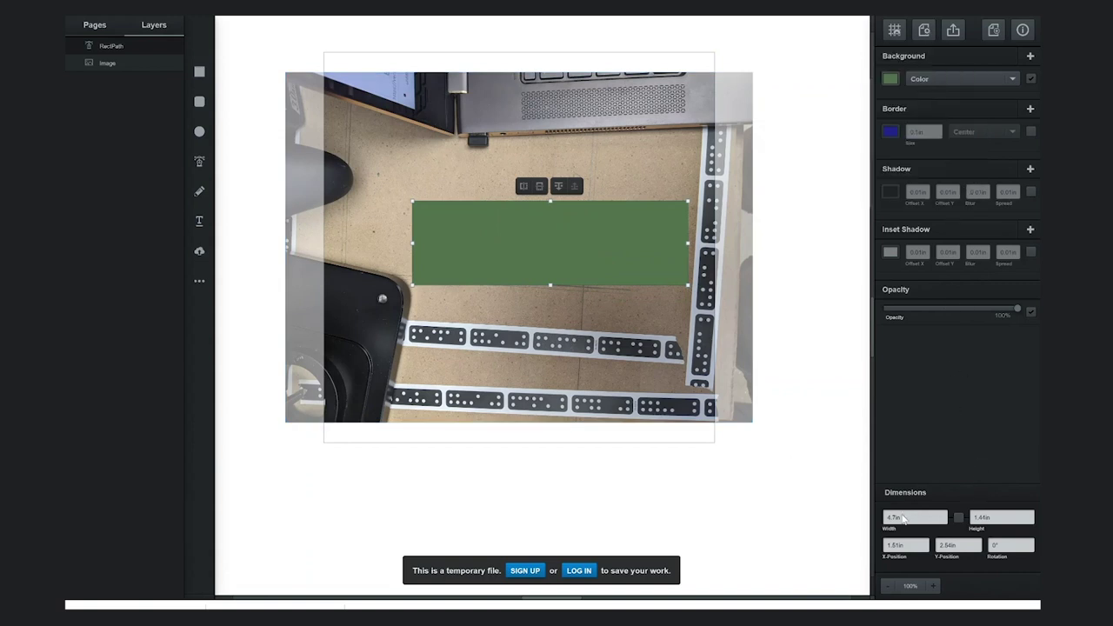
pyautogui.write('6')
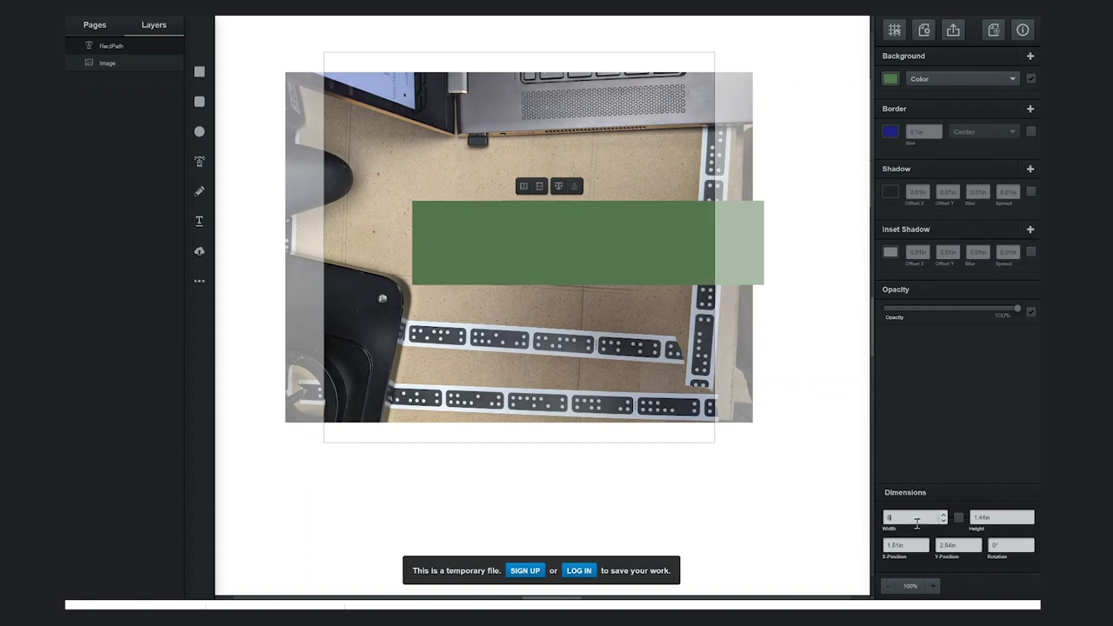
pyautogui.write('.595')
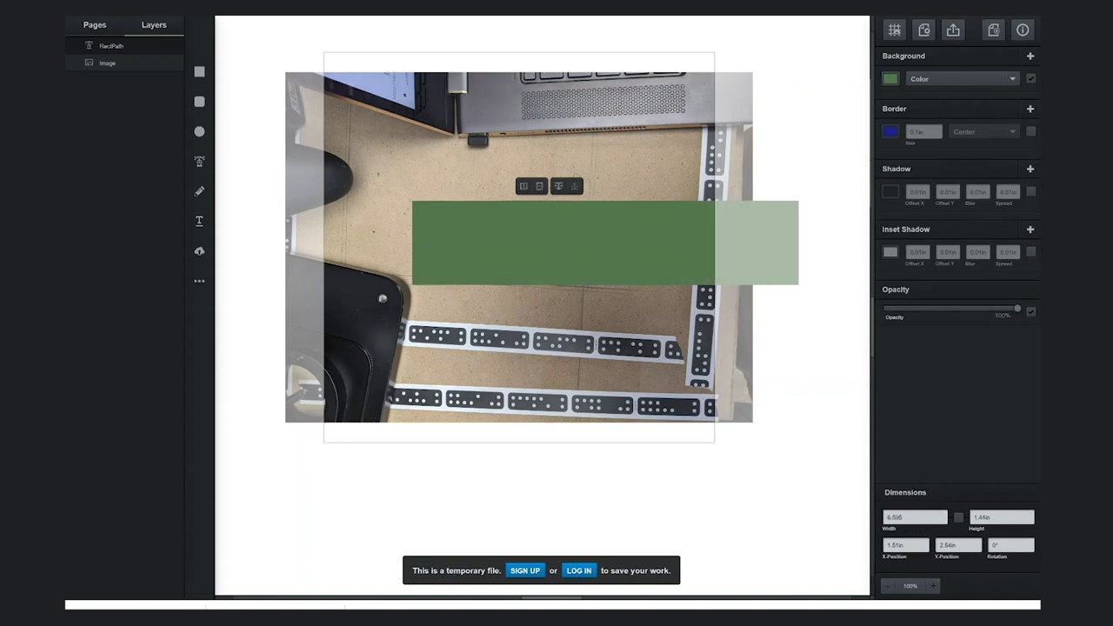
pyautogui.moveTo(562, 229); pyautogui.dragTo(506, 242)
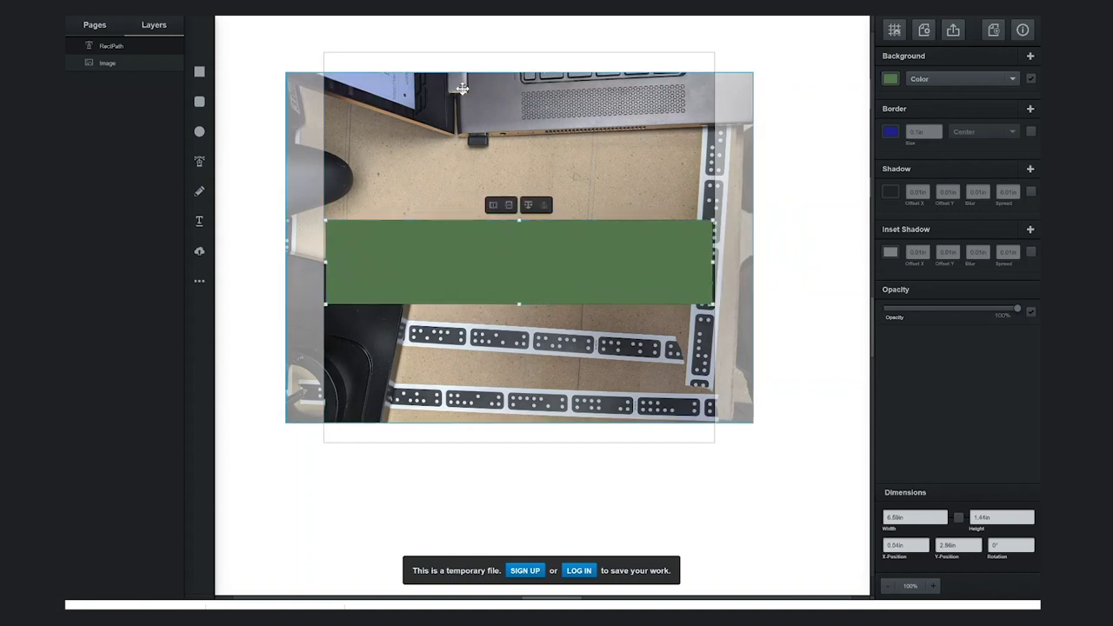
# Step: Move the wrench photo up and left and rotate it to 357.35°
pyautogui.click(379, 131)
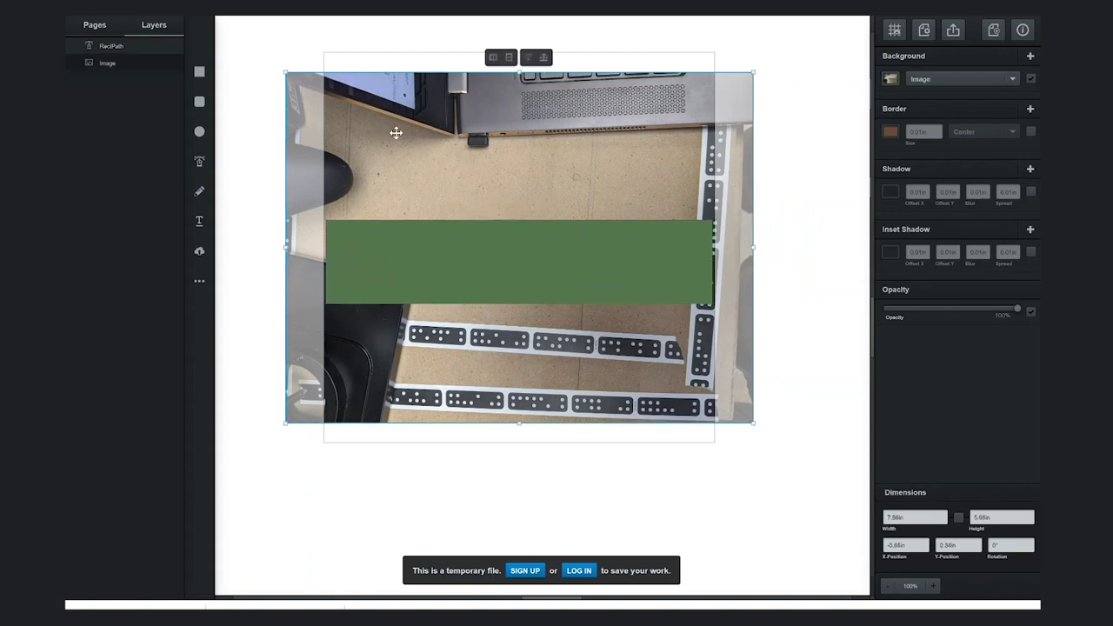
pyautogui.moveTo(394, 133); pyautogui.dragTo(340, 61)
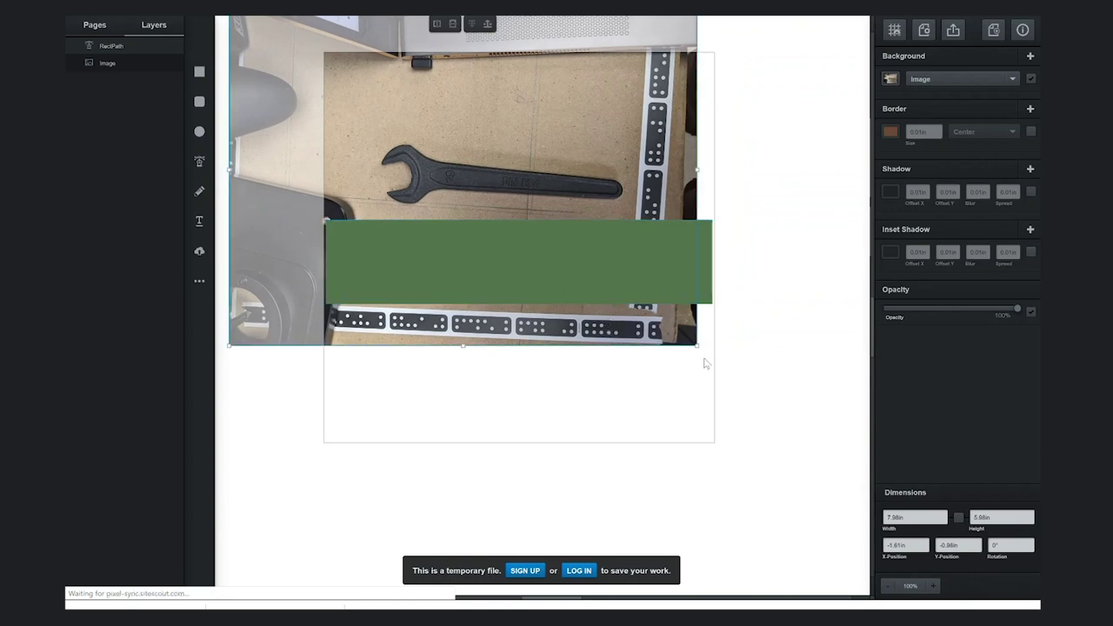
pyautogui.moveTo(704, 350); pyautogui.dragTo(727, 340)
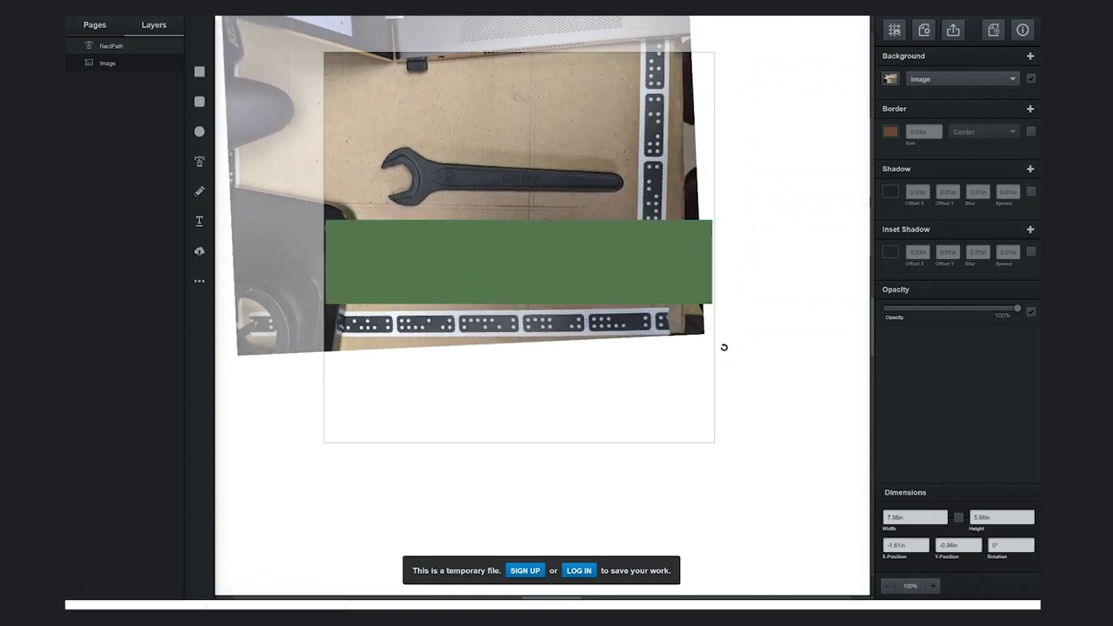
pyautogui.moveTo(724, 347); pyautogui.dragTo(724, 347)
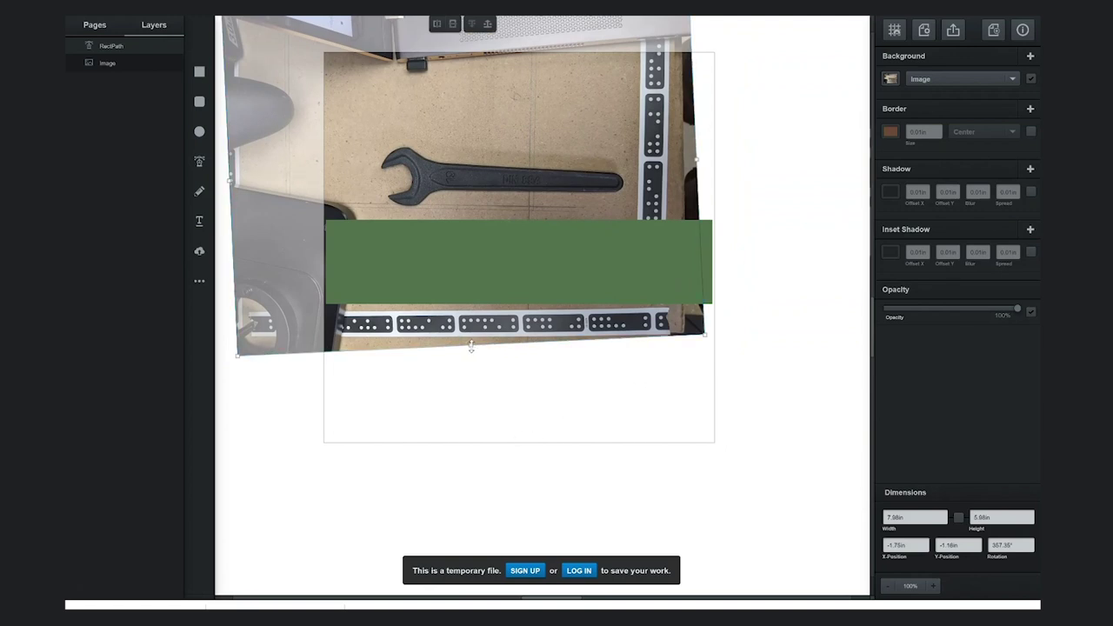
pyautogui.moveTo(470, 346)
pyautogui.mouseDown()
pyautogui.moveTo(470, 472)
pyautogui.moveTo(472, 363)
pyautogui.mouseUp()
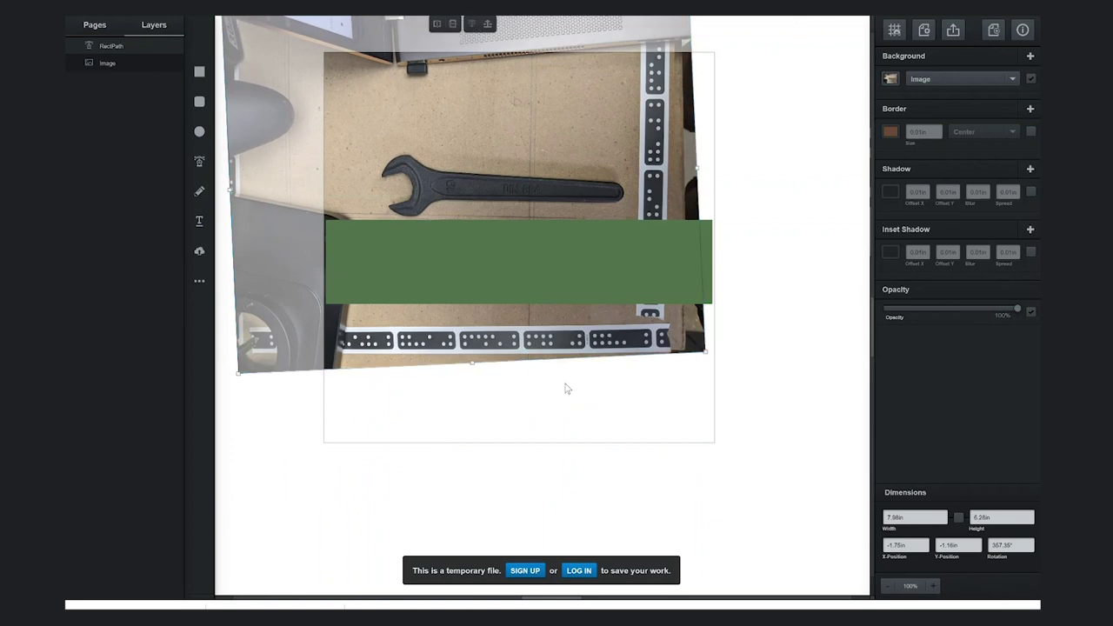
pyautogui.hotkey('ctrl', 'z')
# Step: Scale the photo up to about 13.27 × 9.95 in so the wrench fills the upper artboard
pyautogui.moveTo(718, 330); pyautogui.dragTo(709, 483)
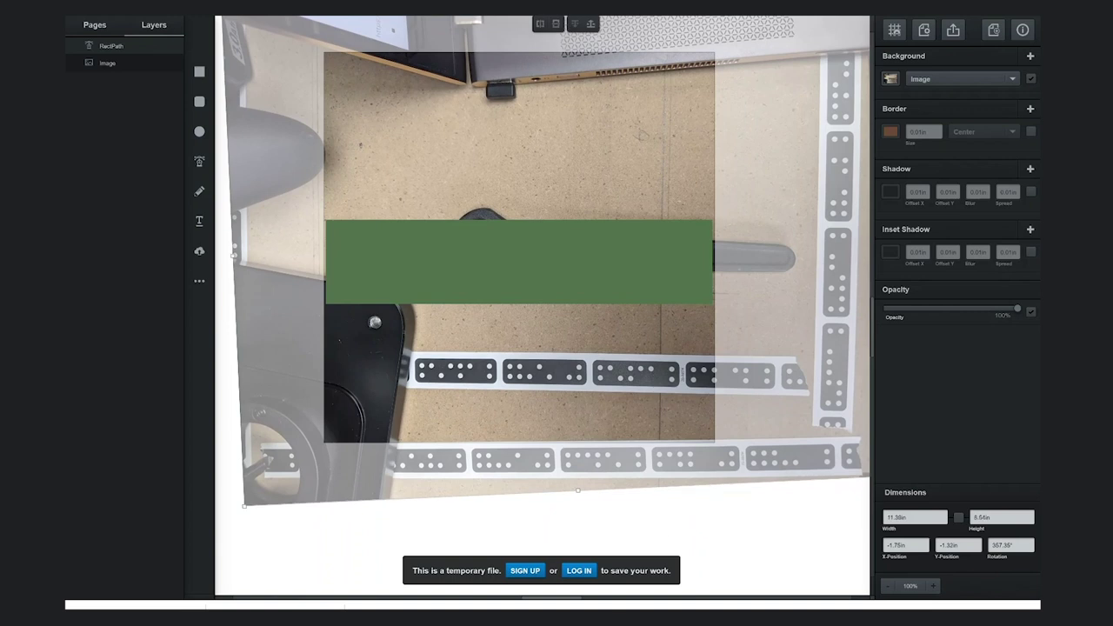
pyautogui.moveTo(555, 375); pyautogui.dragTo(436, 305)
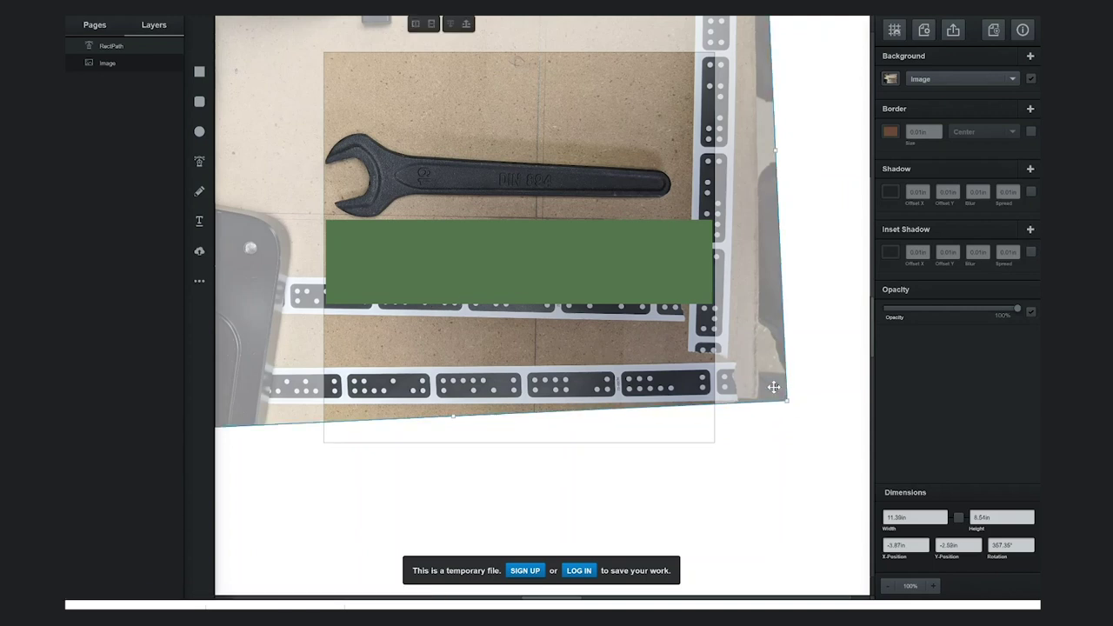
pyautogui.moveTo(780, 398); pyautogui.dragTo(818, 484)
pyautogui.moveTo(599, 439); pyautogui.dragTo(565, 420)
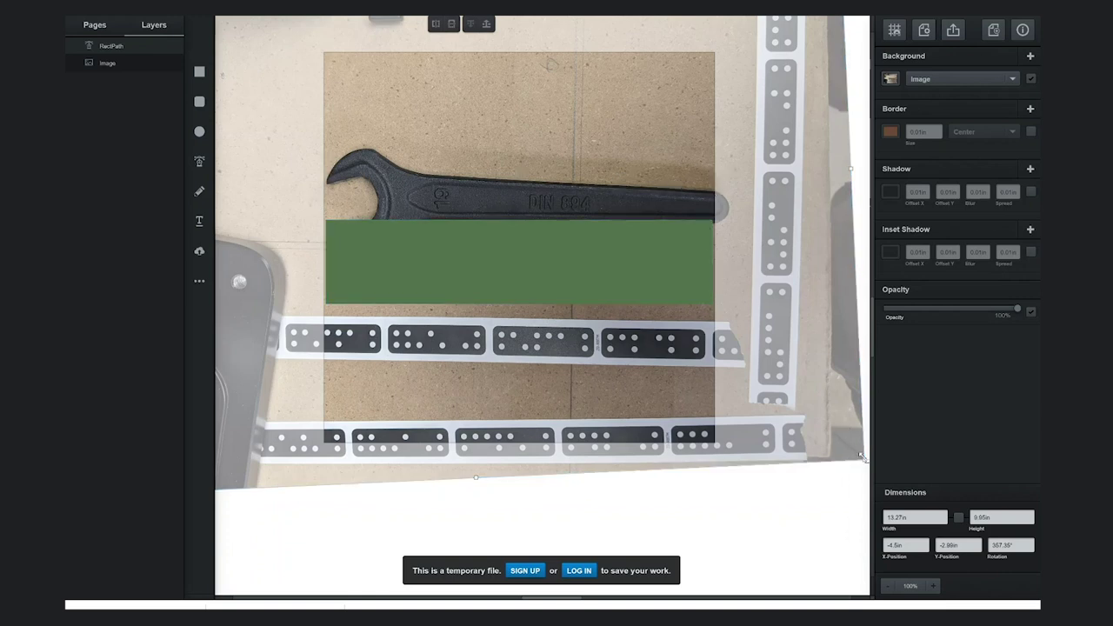
pyautogui.moveTo(858, 455); pyautogui.dragTo(840, 430)
pyautogui.click(526, 272)
# Step: Hide the green rectangle and drag the wrench photo down so it sits mid-page
pyautogui.moveTo(171, 77)
pyautogui.click(175, 46)
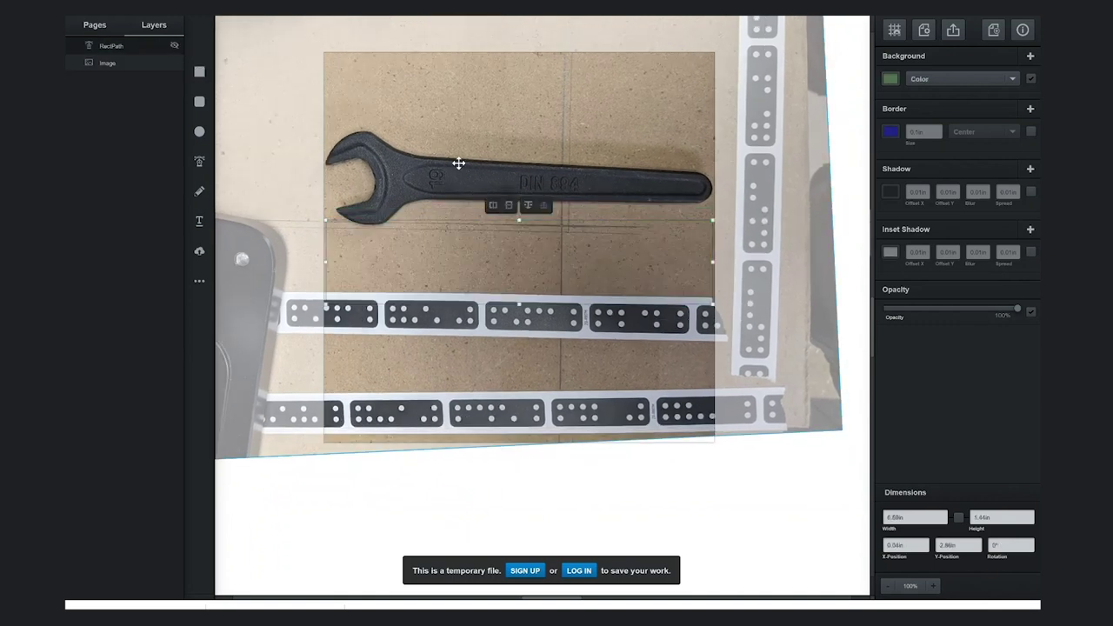
pyautogui.click(482, 179)
pyautogui.moveTo(504, 179); pyautogui.dragTo(504, 259)
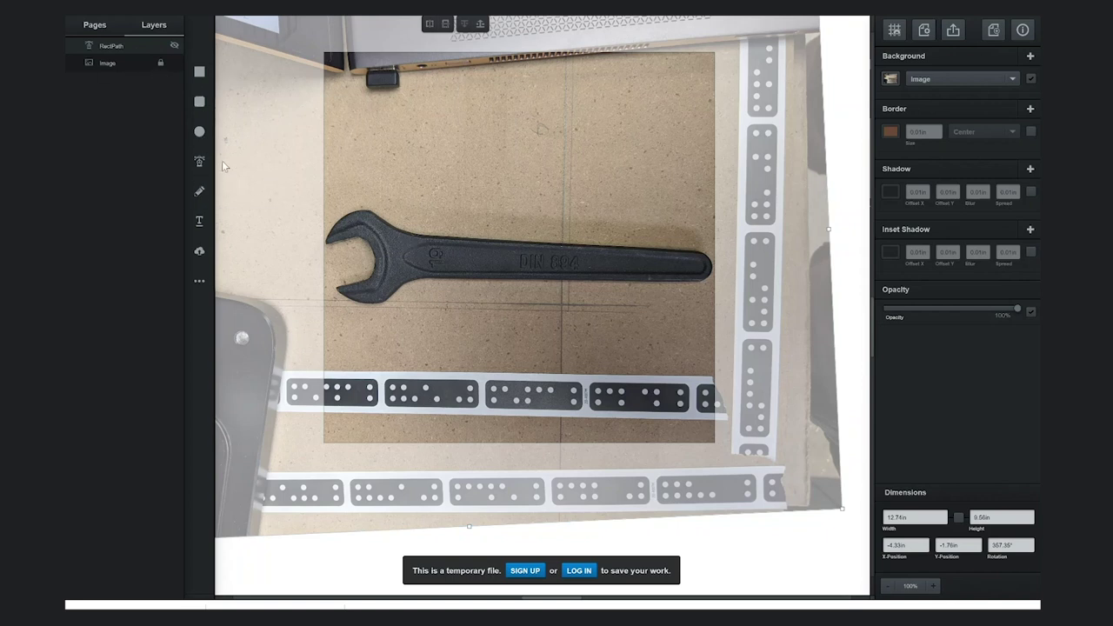
# Step: With the Pen tool, trace the wrench's handle and lower jaw point by point
pyautogui.click(199, 162)
pyautogui.click(408, 236)
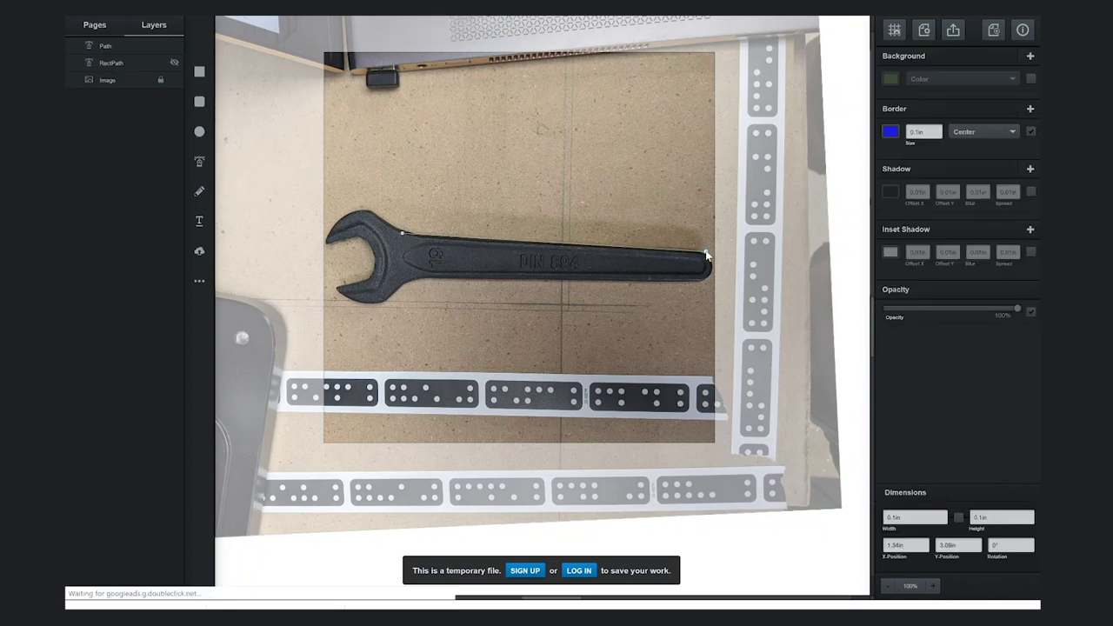
pyautogui.click(712, 251)
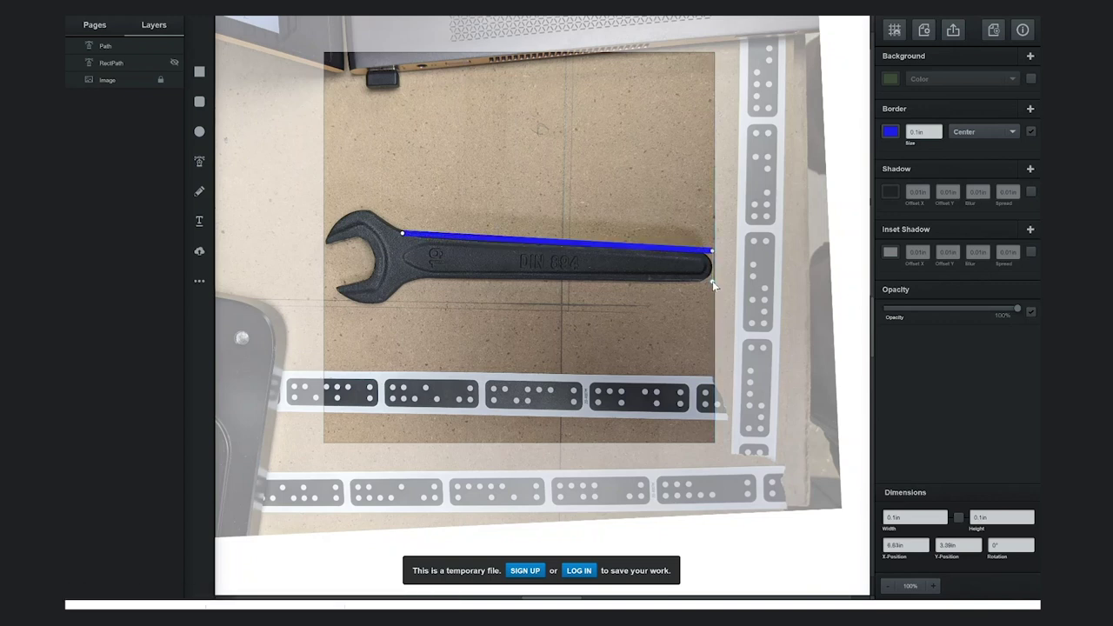
pyautogui.click(712, 280)
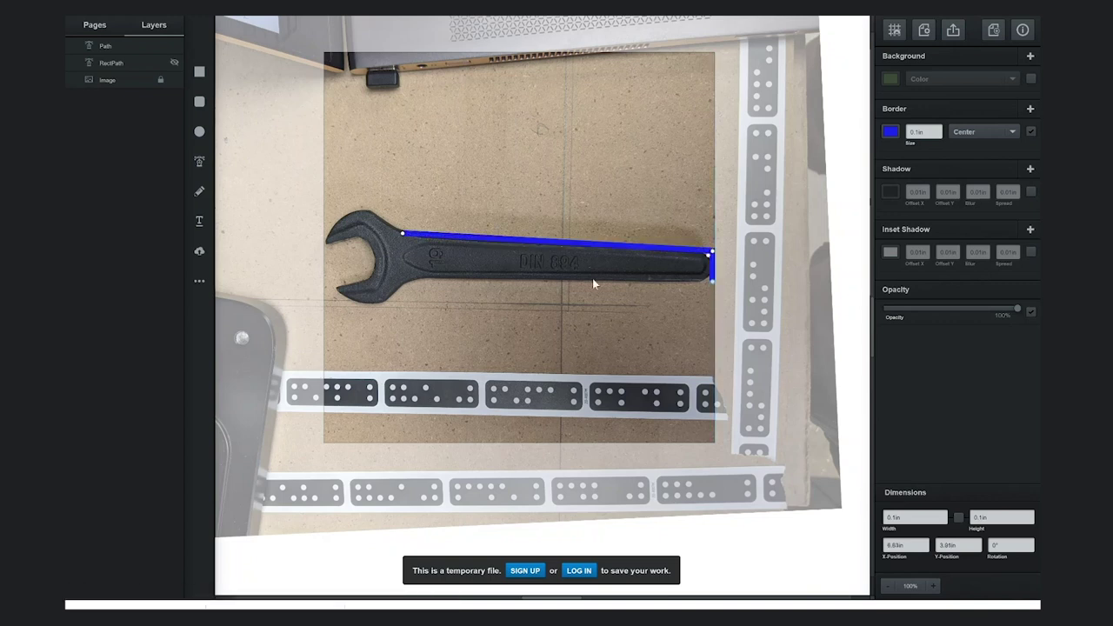
pyautogui.click(407, 280)
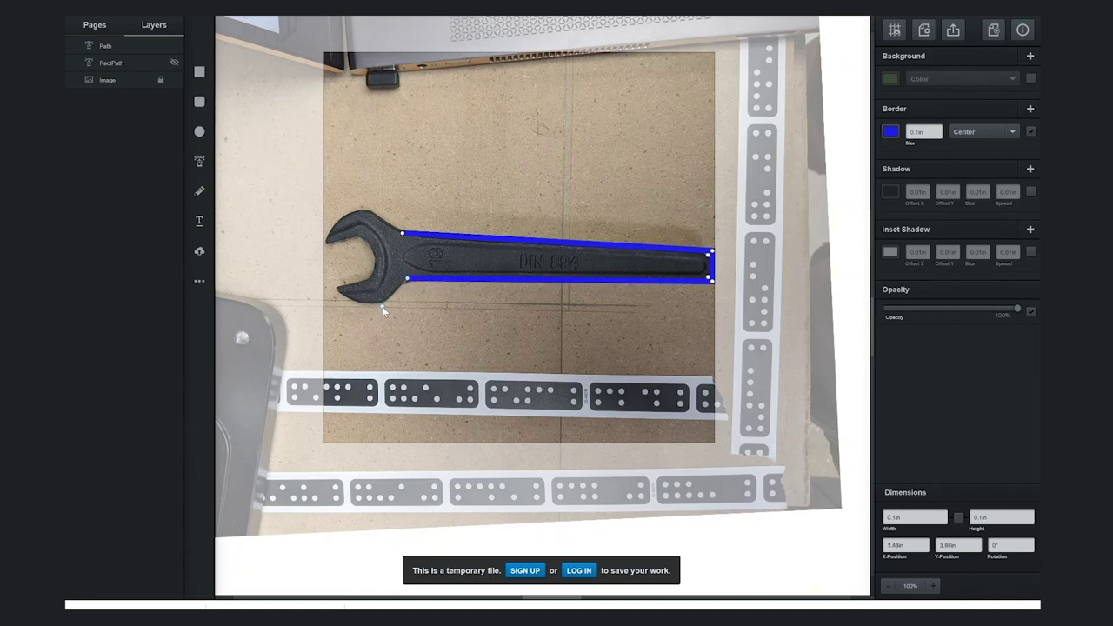
pyautogui.click(382, 306)
pyautogui.click(348, 302)
pyautogui.click(335, 290)
pyautogui.click(368, 281)
# Step: Continue the outline up the jaw opening and over the head, closing it at the start point
pyautogui.click(357, 238)
pyautogui.click(327, 235)
pyautogui.click(332, 222)
pyautogui.click(339, 214)
pyautogui.click(346, 211)
pyautogui.click(353, 211)
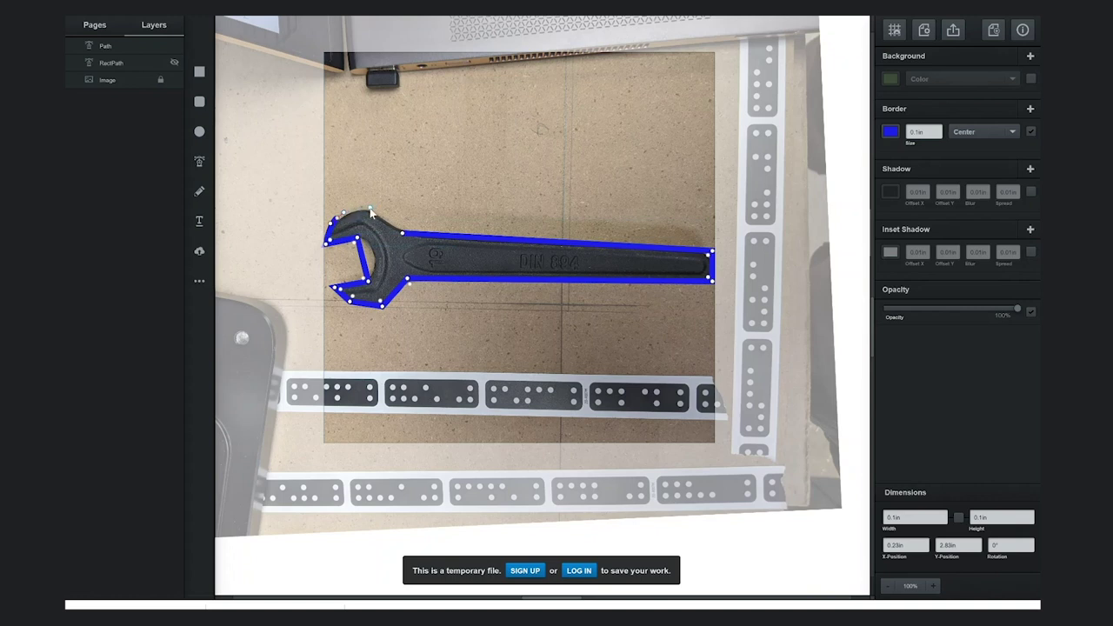
pyautogui.click(376, 214)
pyautogui.click(396, 225)
pyautogui.click(404, 233)
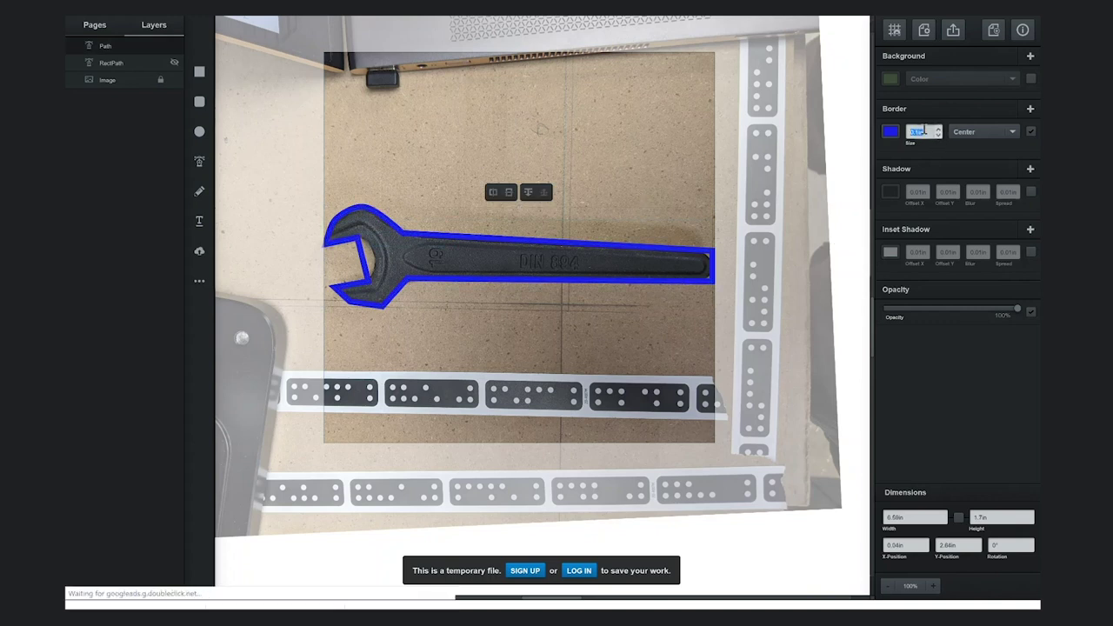
# Step: Set the outline's border size to 0 and round both corners of the handle's end
pyautogui.write('008')
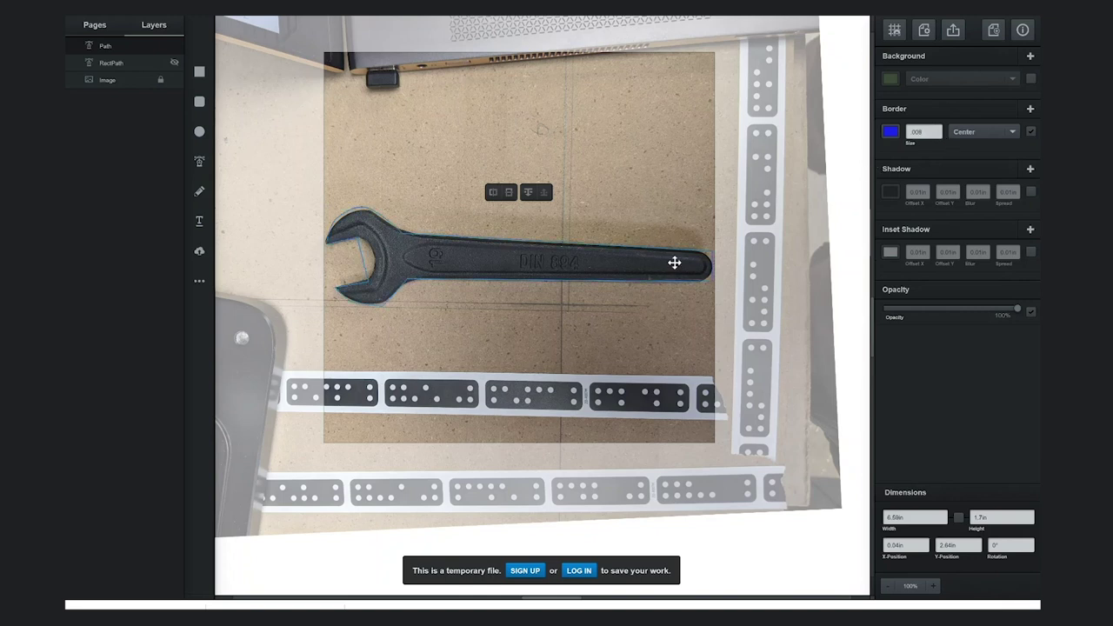
pyautogui.click(933, 586)
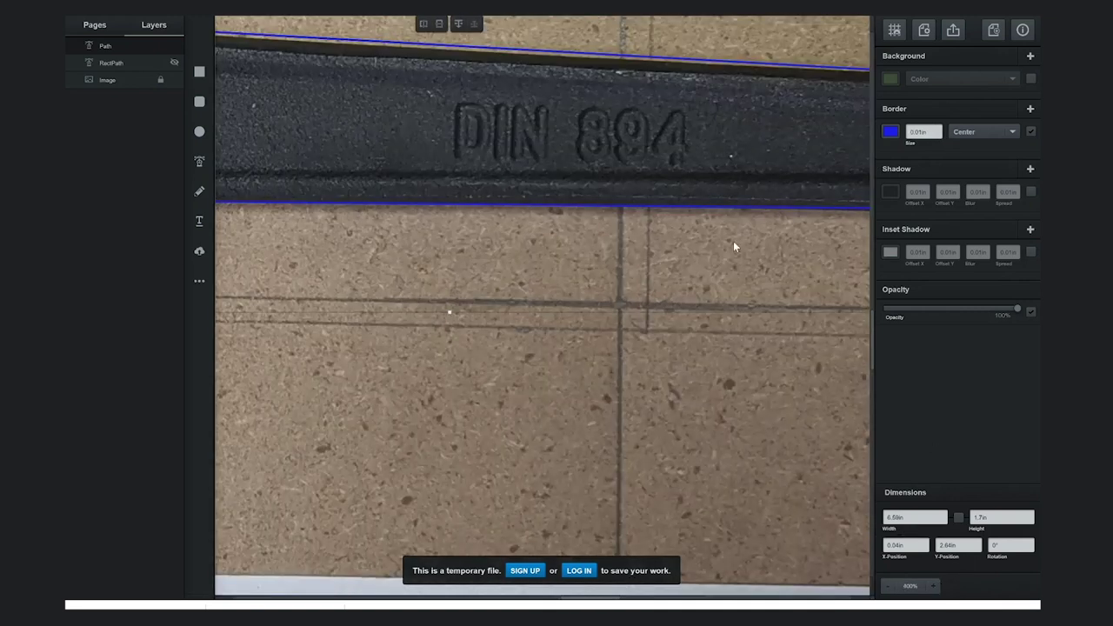
pyautogui.moveTo(740, 240); pyautogui.dragTo(179, 422)
pyautogui.hscroll(5, 530, 264)
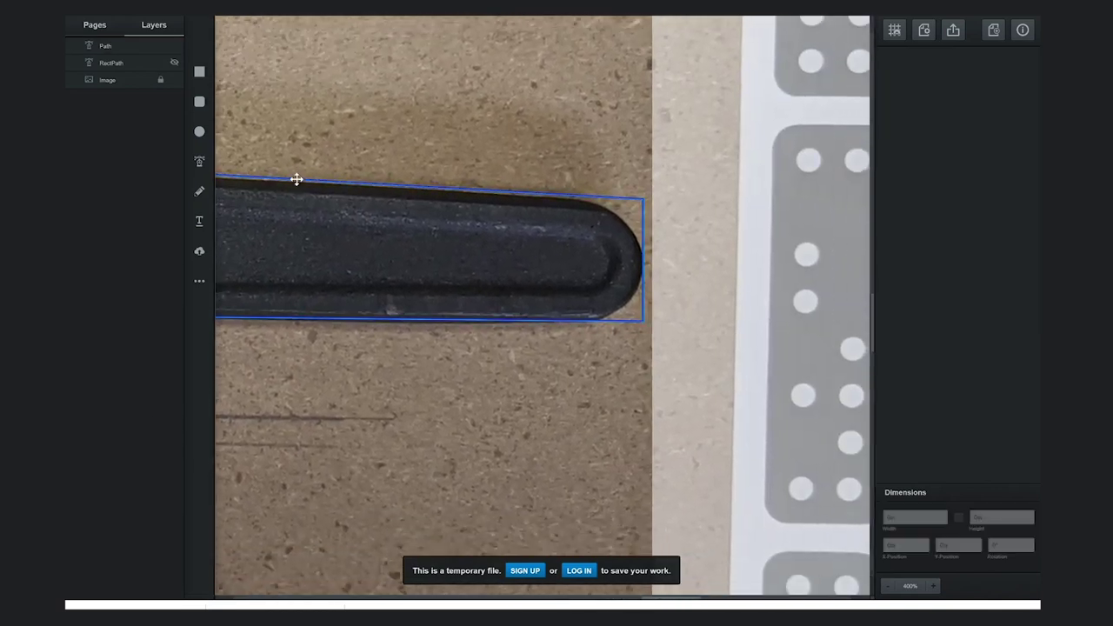
pyautogui.click(296, 179)
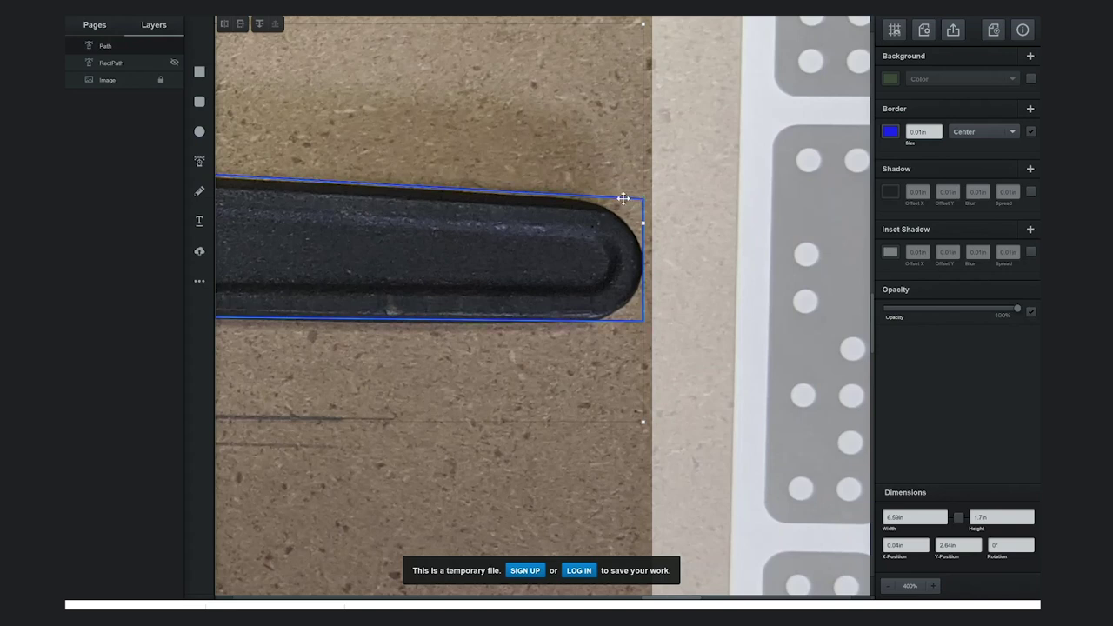
pyautogui.doubleClick(623, 198)
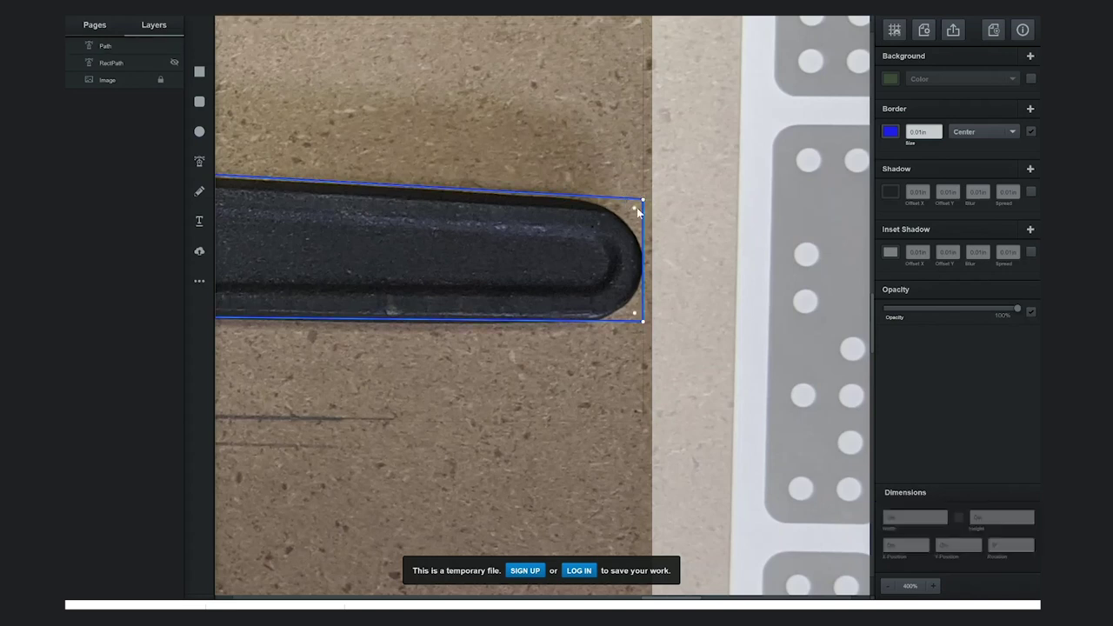
pyautogui.moveTo(633, 211); pyautogui.dragTo(588, 234)
pyautogui.moveTo(636, 318); pyautogui.dragTo(606, 280)
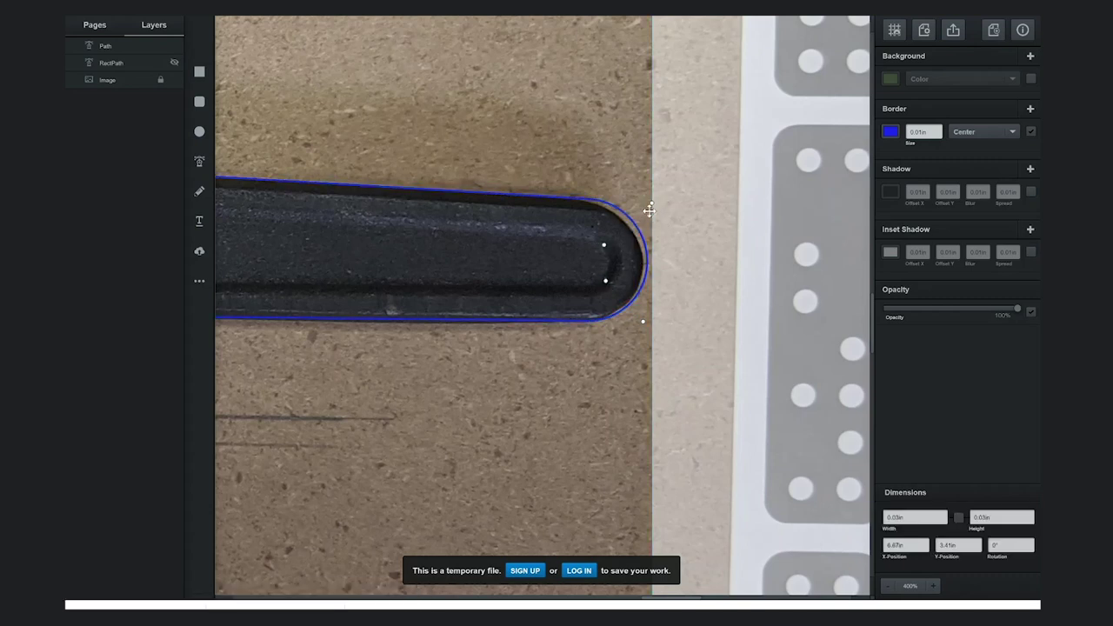
# Step: Adjust the outline node at the top of the wrench neck to follow its edge
pyautogui.moveTo(308, 323); pyautogui.dragTo(847, 420)
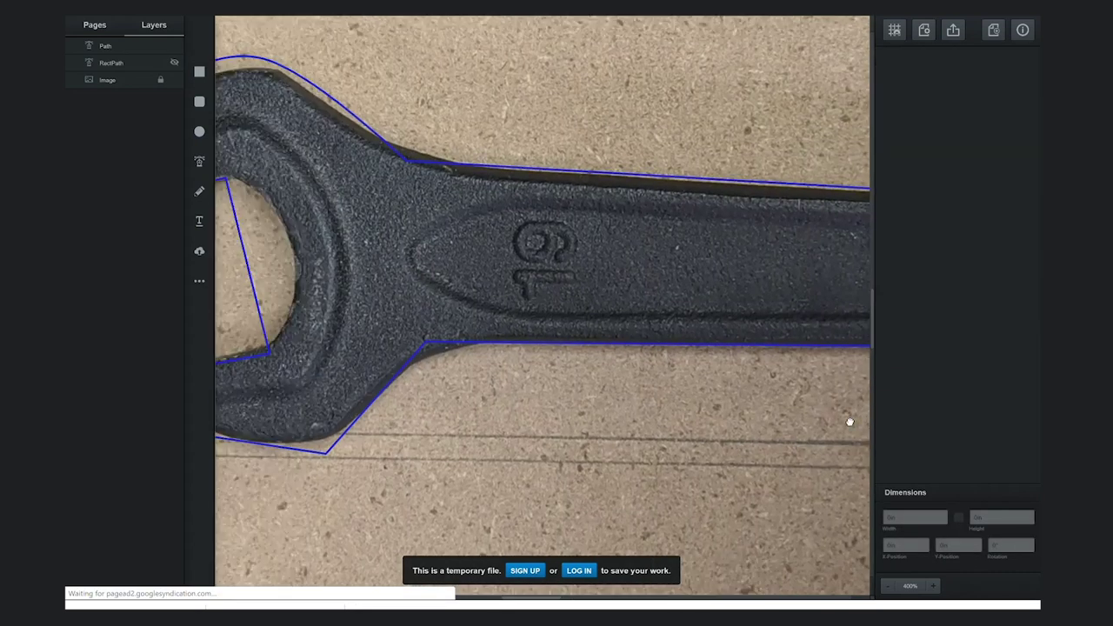
pyautogui.hscroll(2, 374, 420)
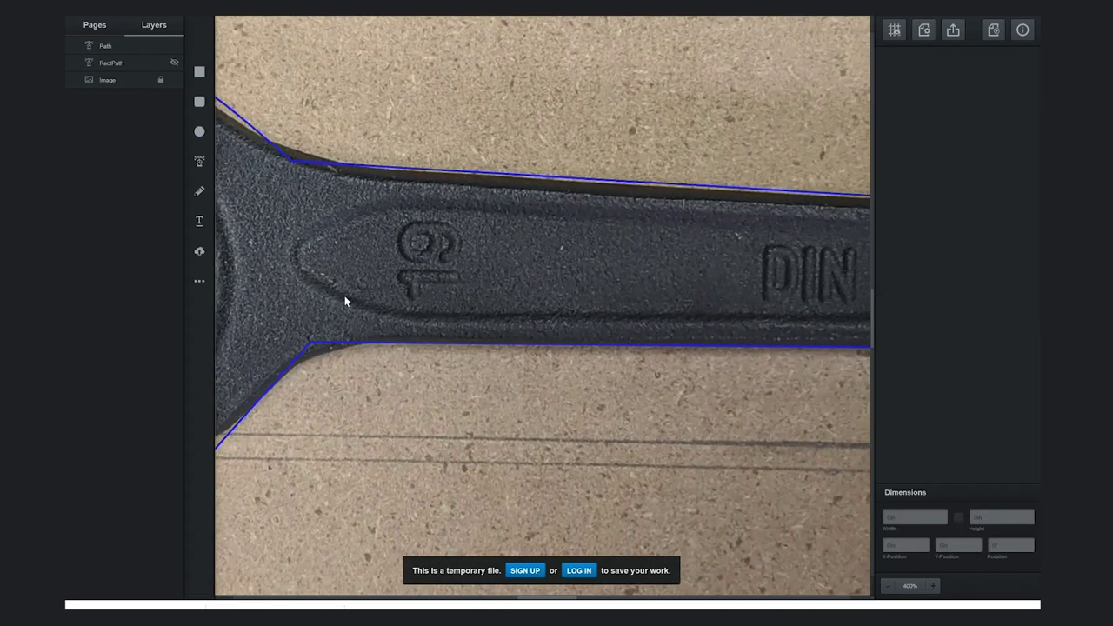
pyautogui.click(290, 161)
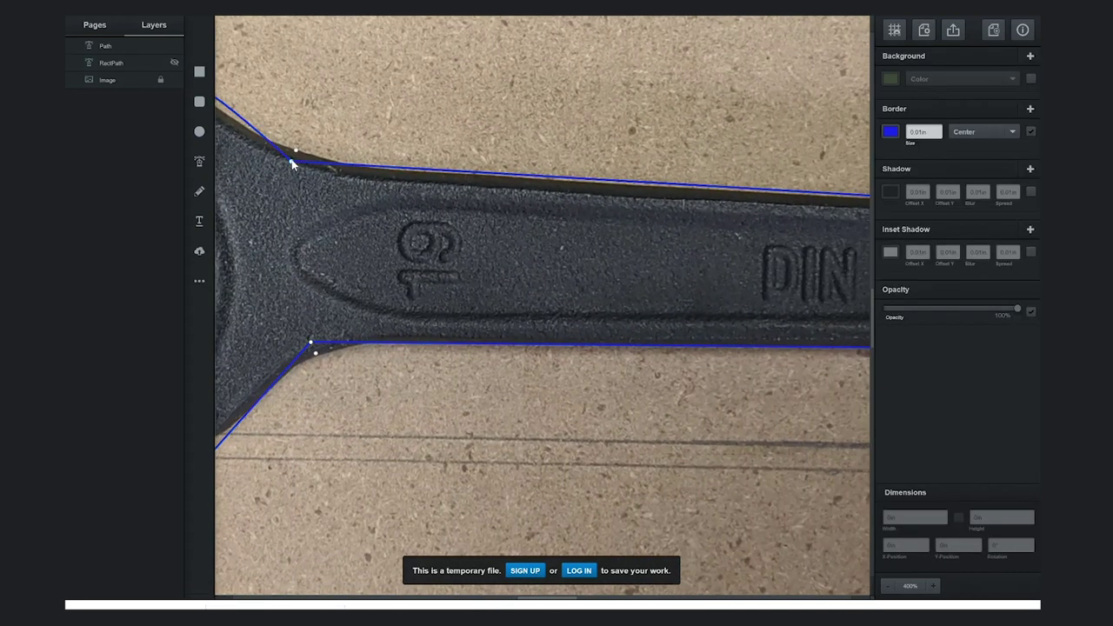
pyautogui.moveTo(292, 163); pyautogui.dragTo(386, 85)
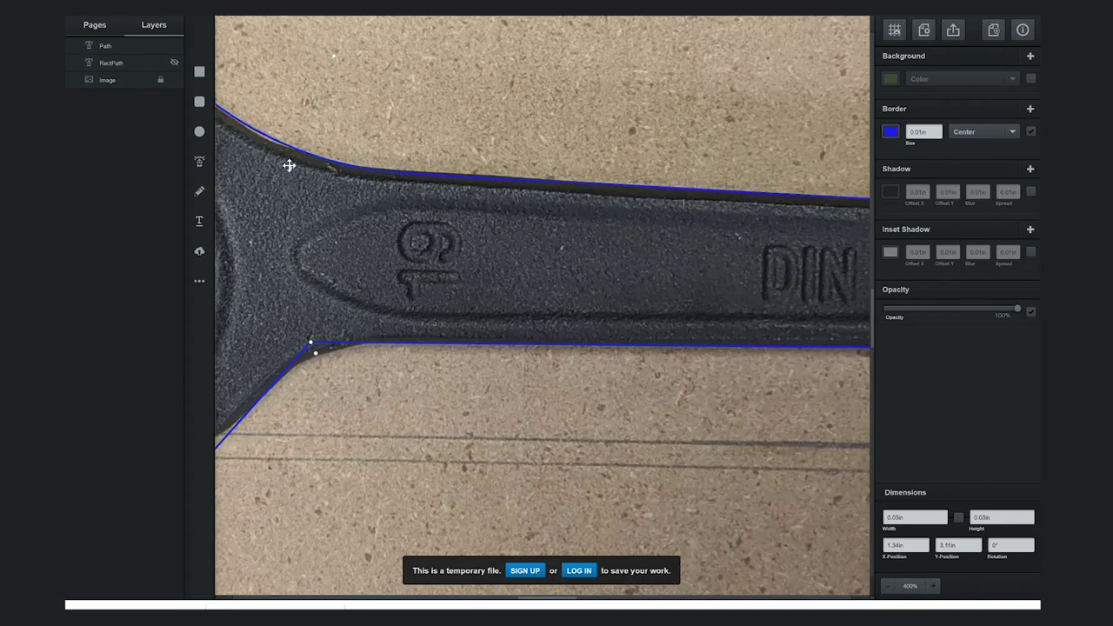
# Step: Sharpen the top jaw node and move the upper-left and jaw-tip nodes onto the jaw's edge
pyautogui.hscroll(-5, 385, 192)
pyautogui.scroll(2, 385, 192)
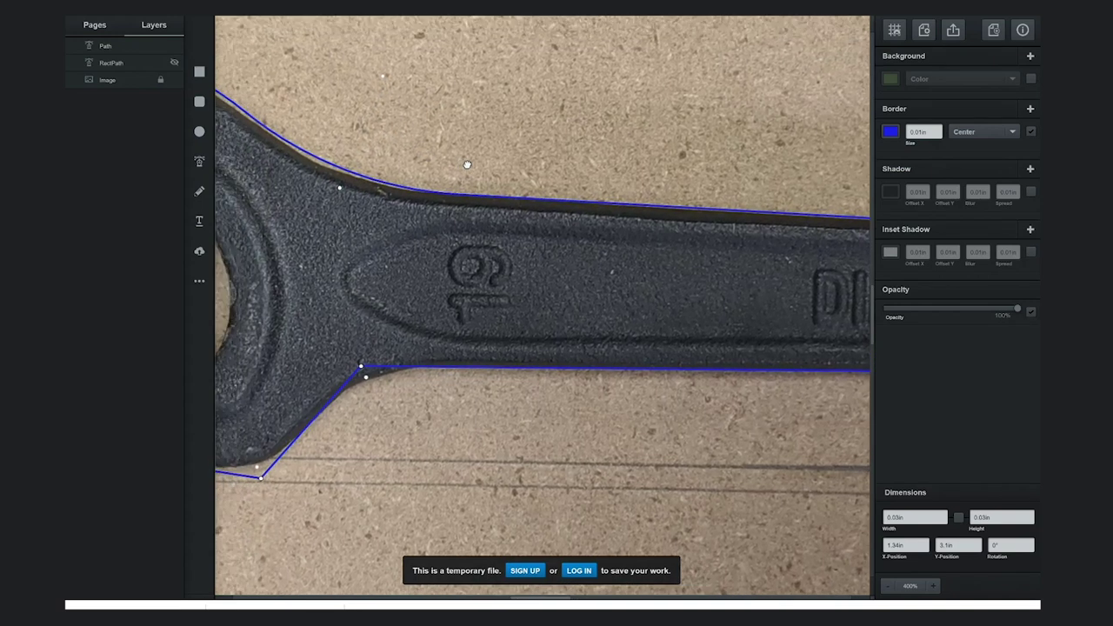
pyautogui.press('Escape')
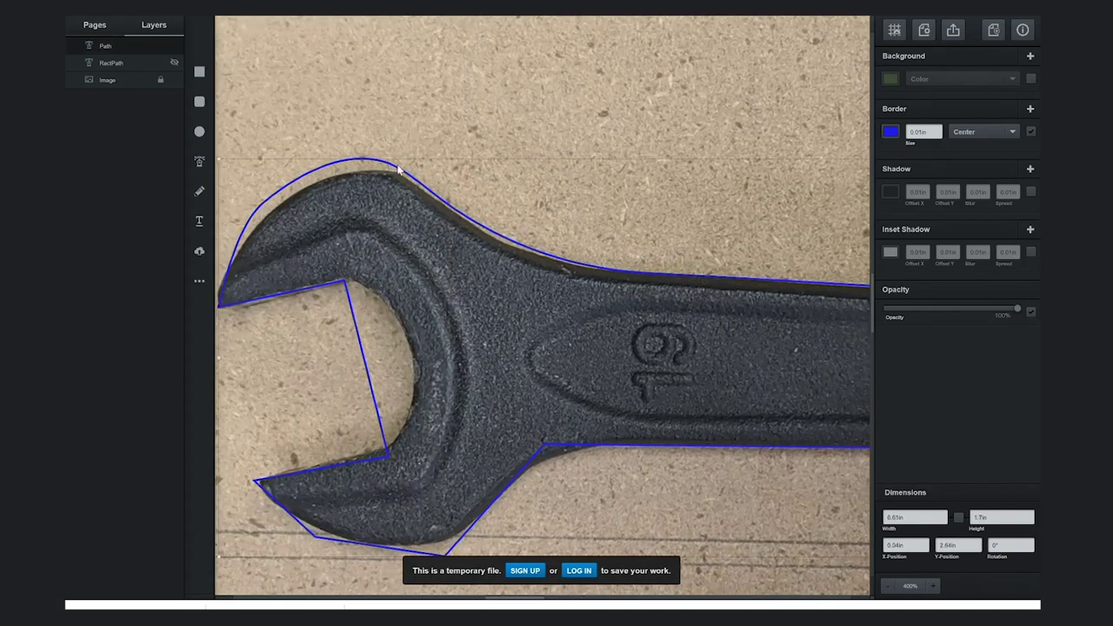
pyautogui.doubleClick(399, 167)
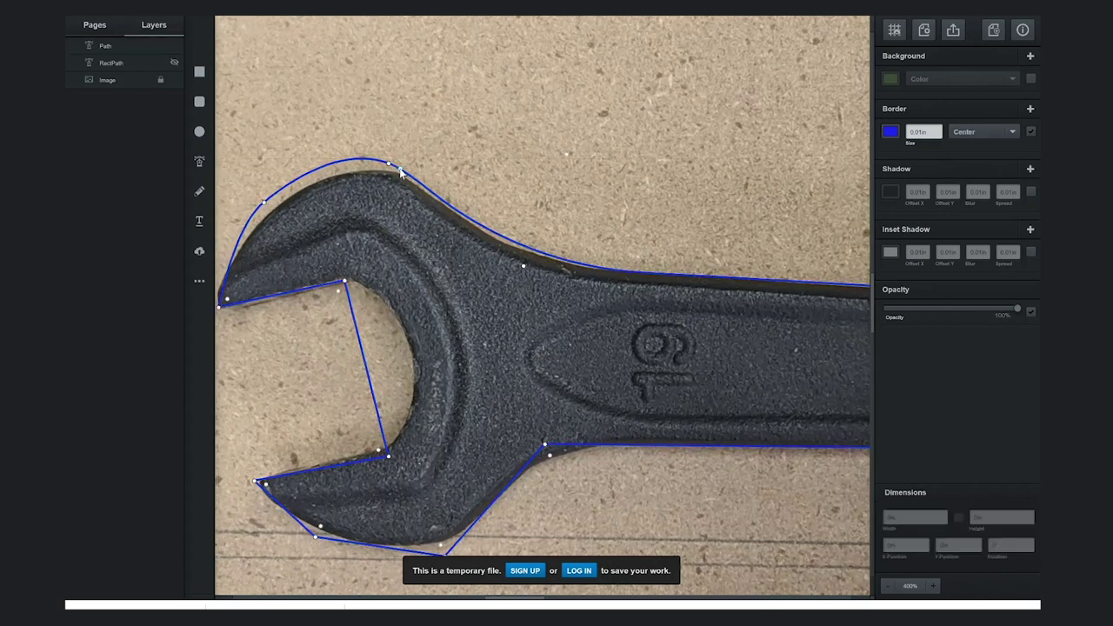
pyautogui.click(399, 172)
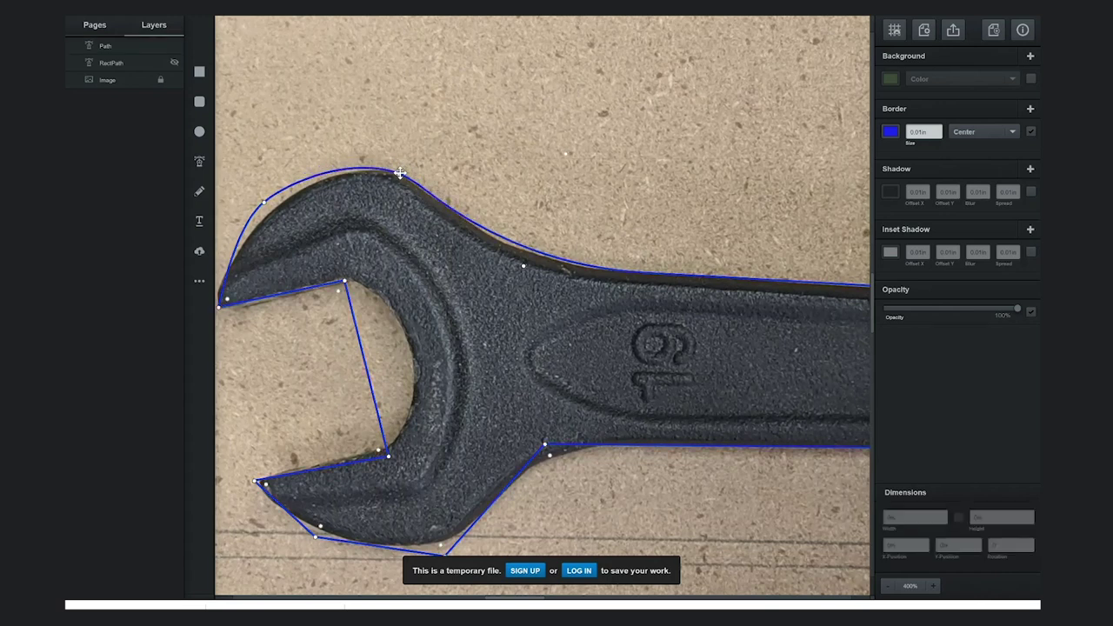
pyautogui.click(400, 174)
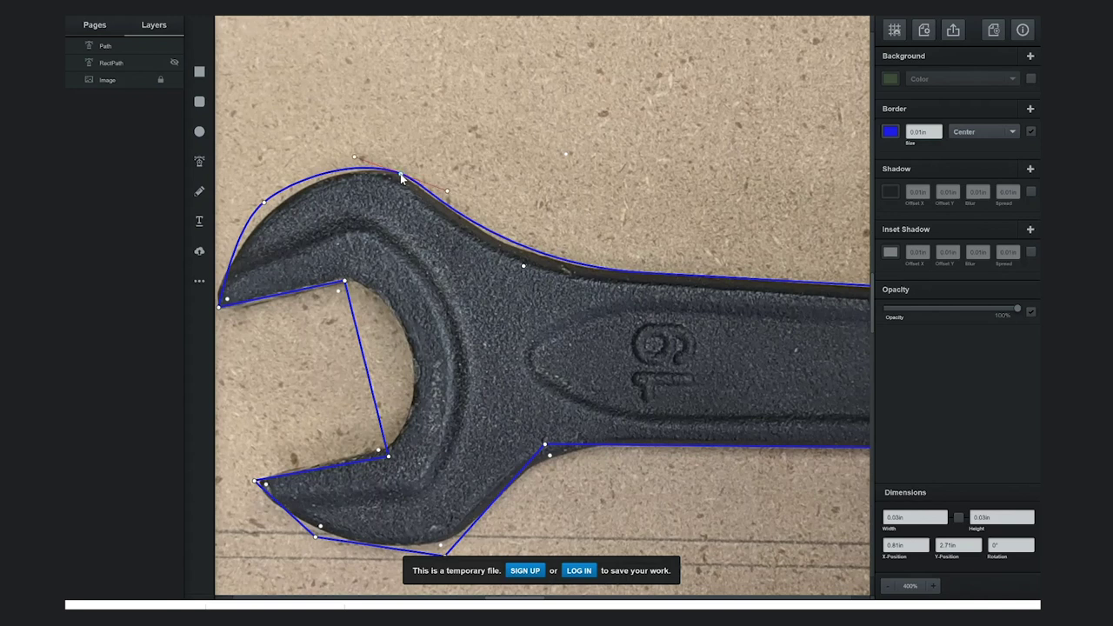
pyautogui.doubleClick(400, 176)
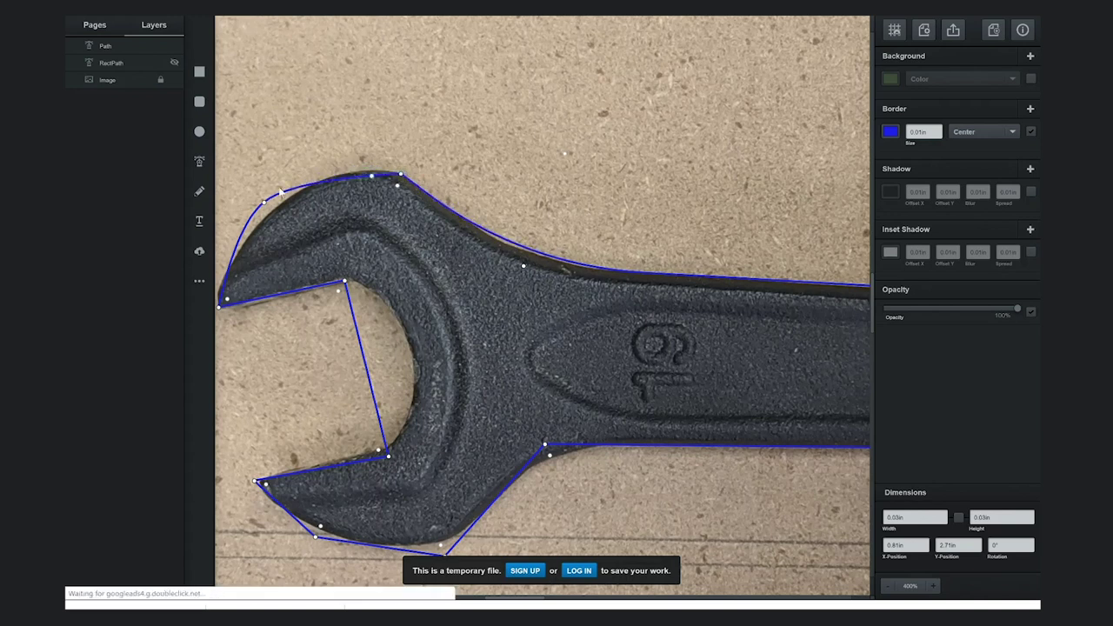
pyautogui.moveTo(264, 204); pyautogui.dragTo(293, 197)
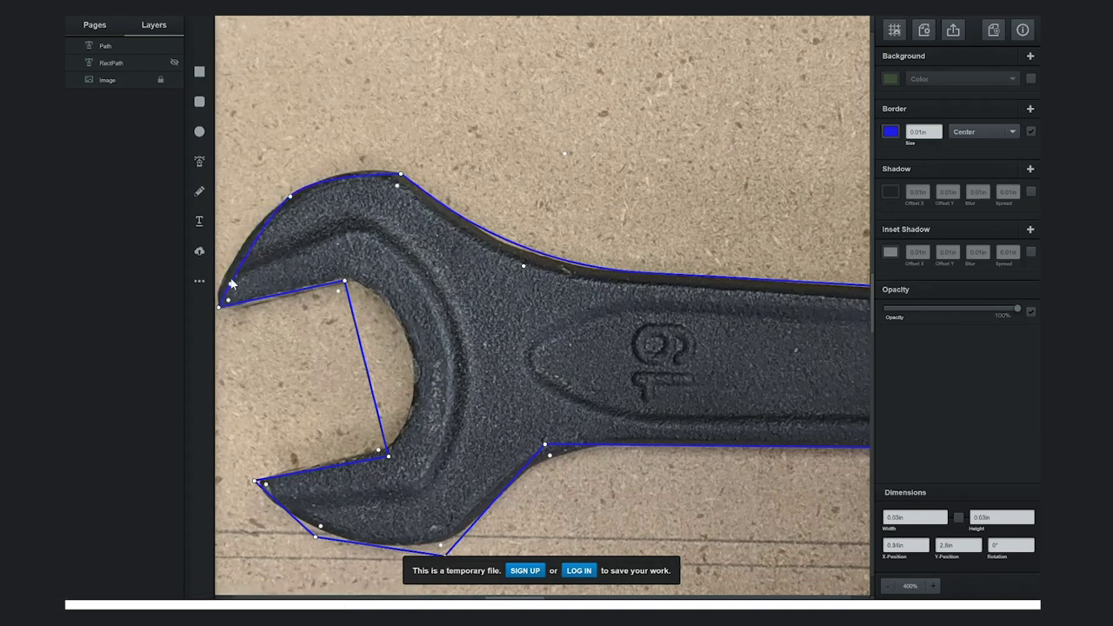
pyautogui.moveTo(232, 281); pyautogui.dragTo(222, 279)
# Step: Bend the upper jaw curve so it follows the photo's edge
pyautogui.click(291, 196)
pyautogui.moveTo(319, 176); pyautogui.dragTo(337, 157)
pyautogui.moveTo(291, 193); pyautogui.dragTo(296, 192)
pyautogui.click(296, 191)
pyautogui.moveTo(342, 157); pyautogui.dragTo(338, 162)
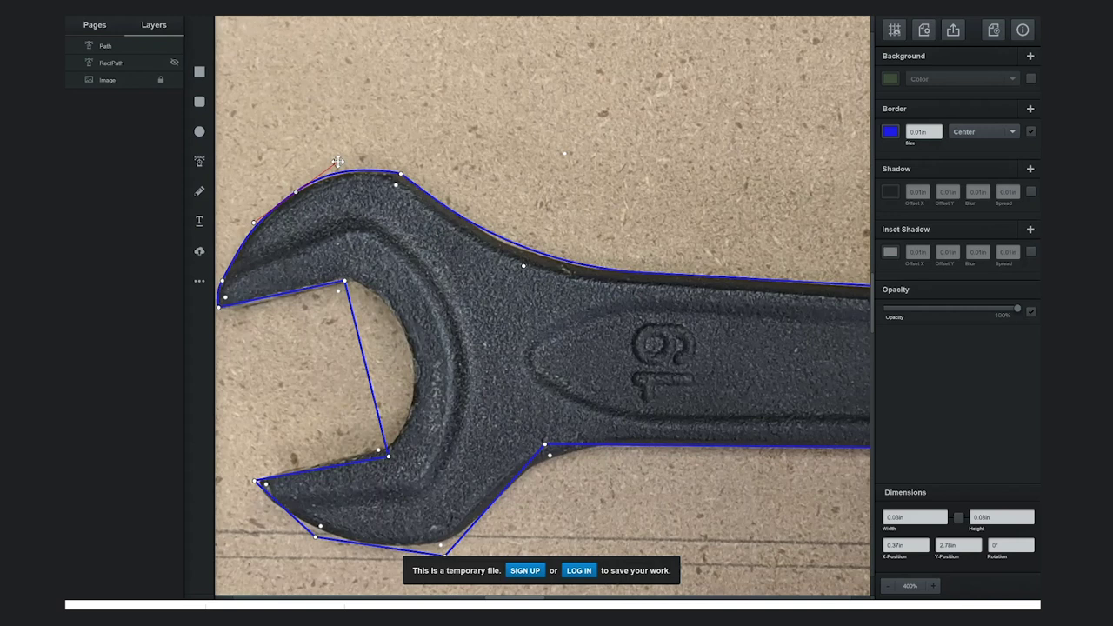
# Step: Curve the inner line around the round opening and fit the lower jaw, adding a node on its edge
pyautogui.click(364, 363)
pyautogui.moveTo(365, 363); pyautogui.dragTo(397, 297)
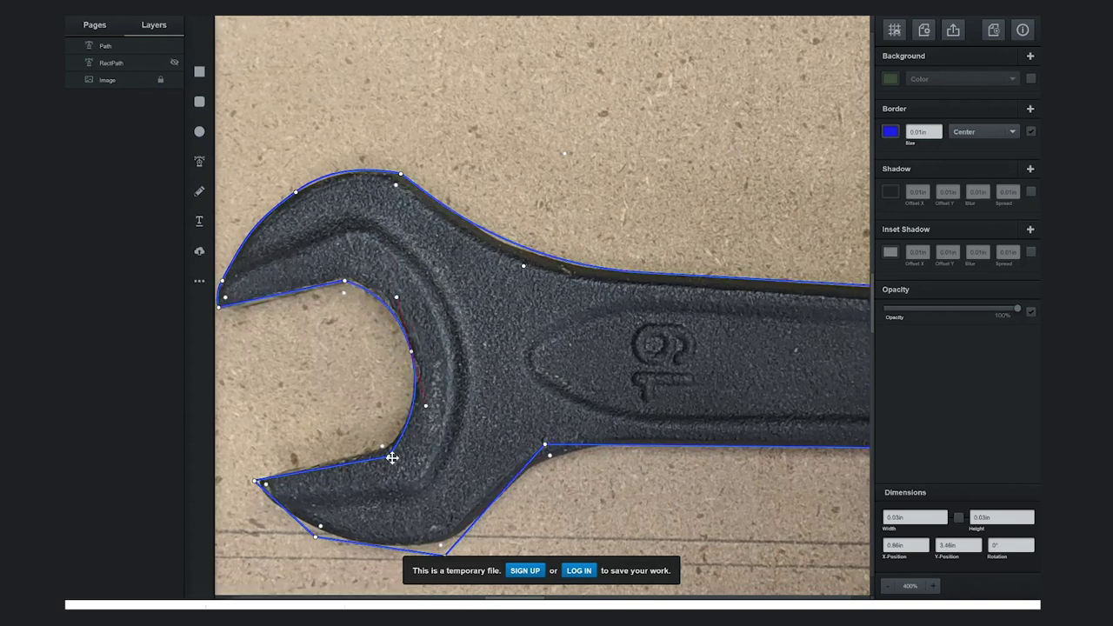
pyautogui.moveTo(388, 461); pyautogui.dragTo(387, 448)
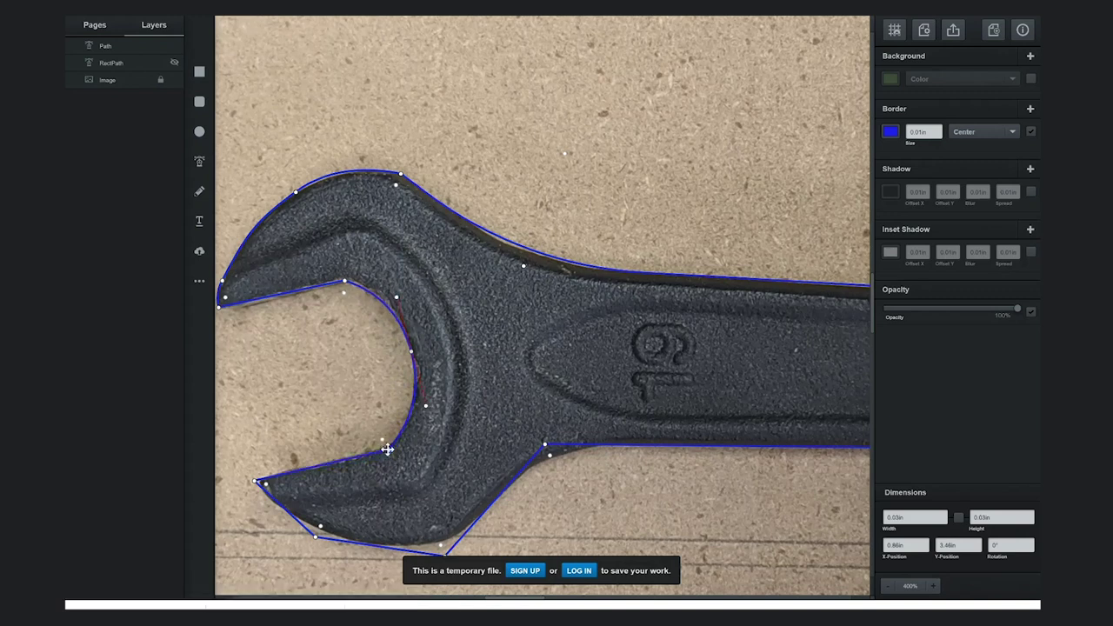
pyautogui.click(255, 483)
pyautogui.moveTo(267, 497); pyautogui.dragTo(271, 504)
pyautogui.moveTo(259, 481); pyautogui.dragTo(258, 476)
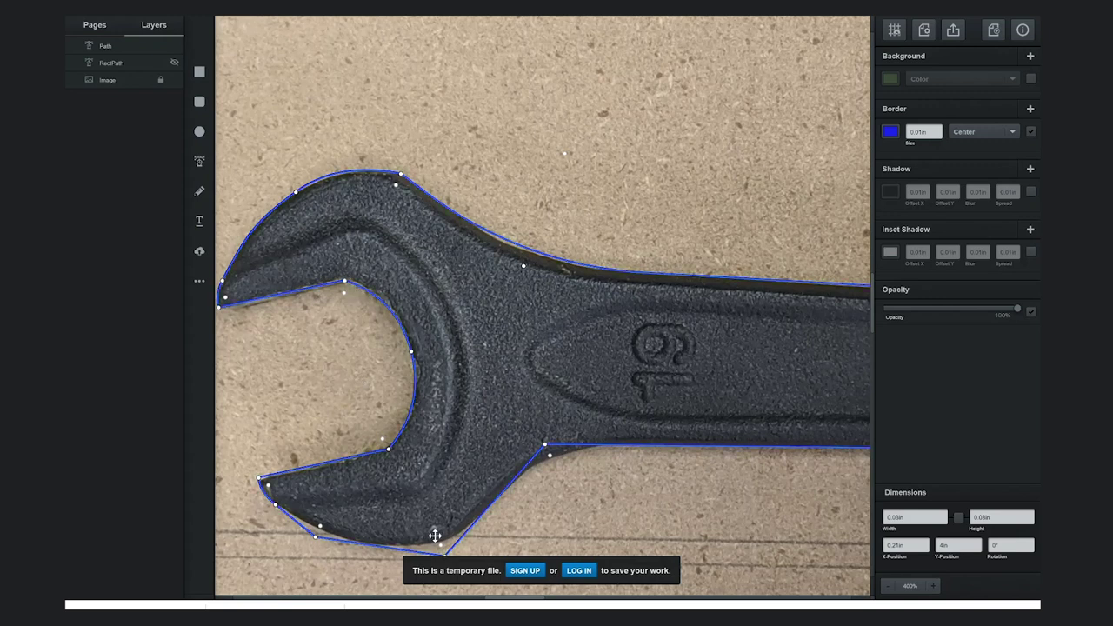
pyautogui.click(316, 539)
pyautogui.moveTo(339, 541); pyautogui.dragTo(346, 539)
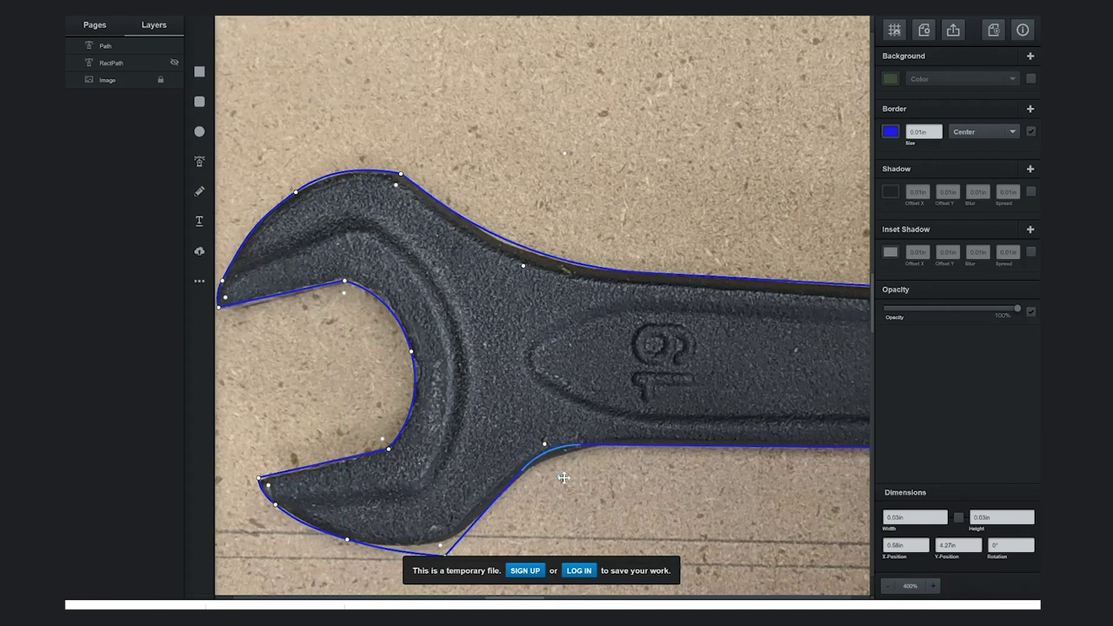
# Step: Fit the bottom node and curve under the jaw to the wrench's edge
pyautogui.scroll(-1, 564, 461)
pyautogui.press('Escape')
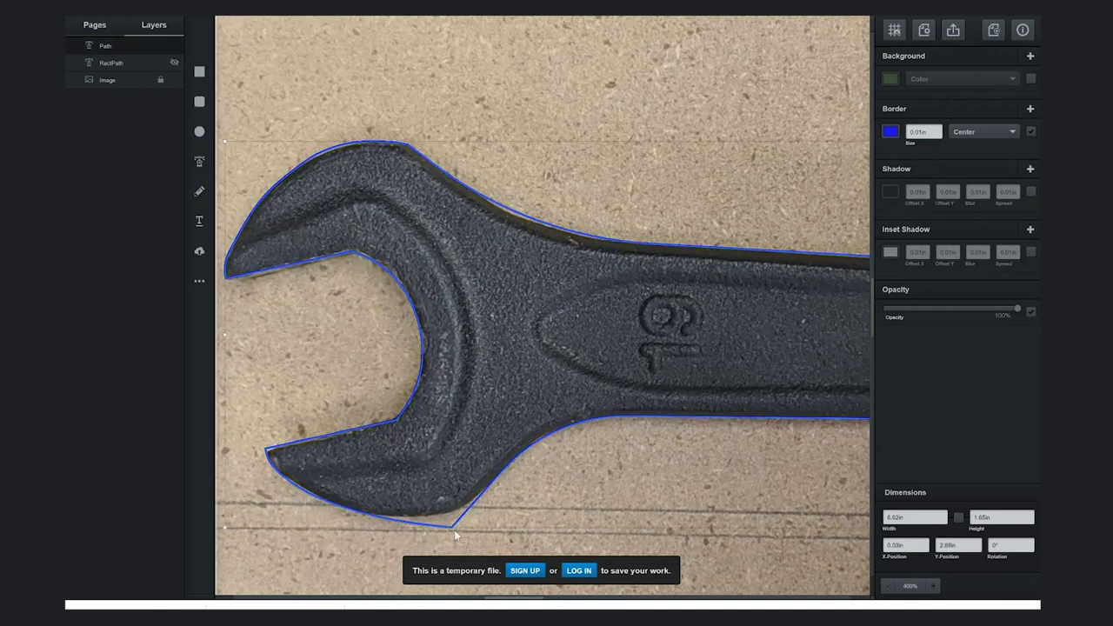
pyautogui.doubleClick(452, 526)
pyautogui.moveTo(451, 526); pyautogui.dragTo(457, 513)
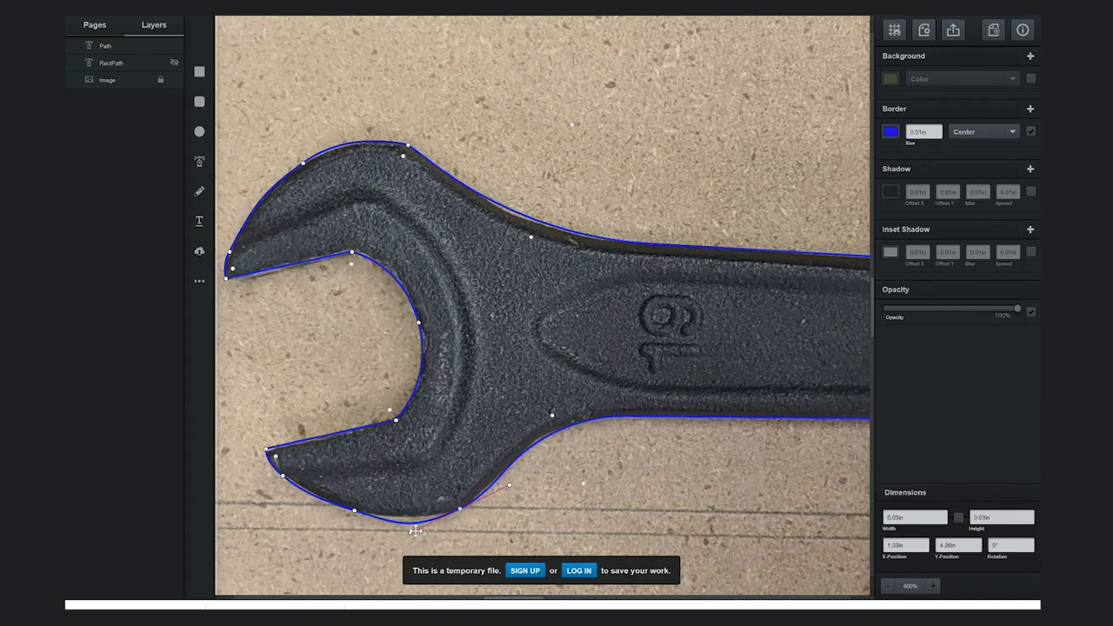
pyautogui.moveTo(411, 533); pyautogui.dragTo(430, 519)
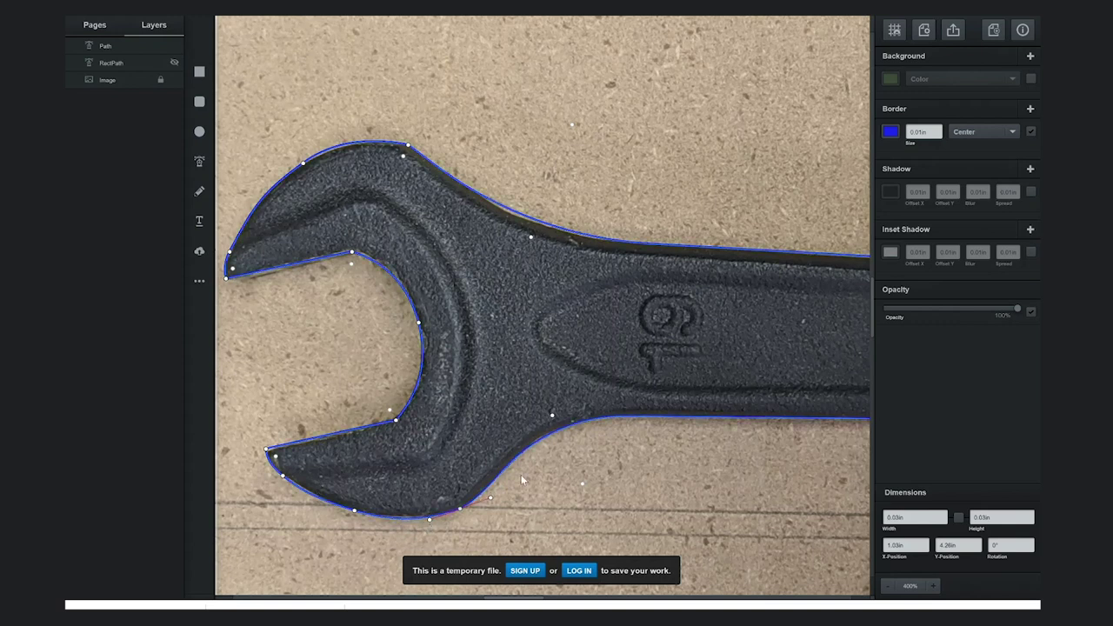
# Step: Nudge the handle's upper-edge node, flatten the head's top curve, and zoom out to the whole wrench
pyautogui.moveTo(531, 237); pyautogui.dragTo(533, 237)
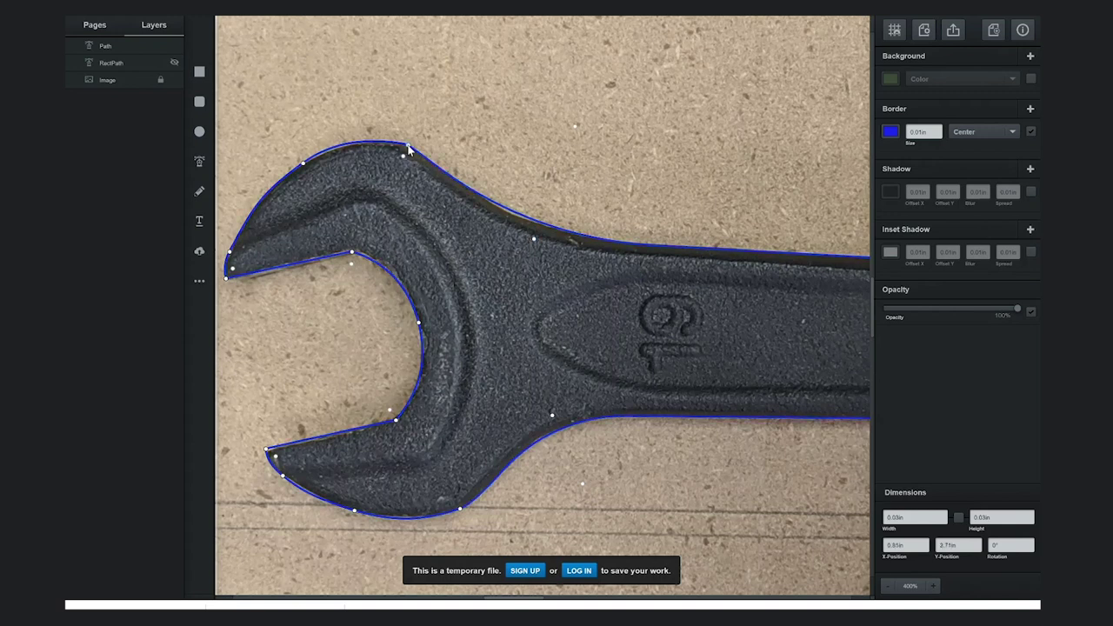
pyautogui.click(408, 146)
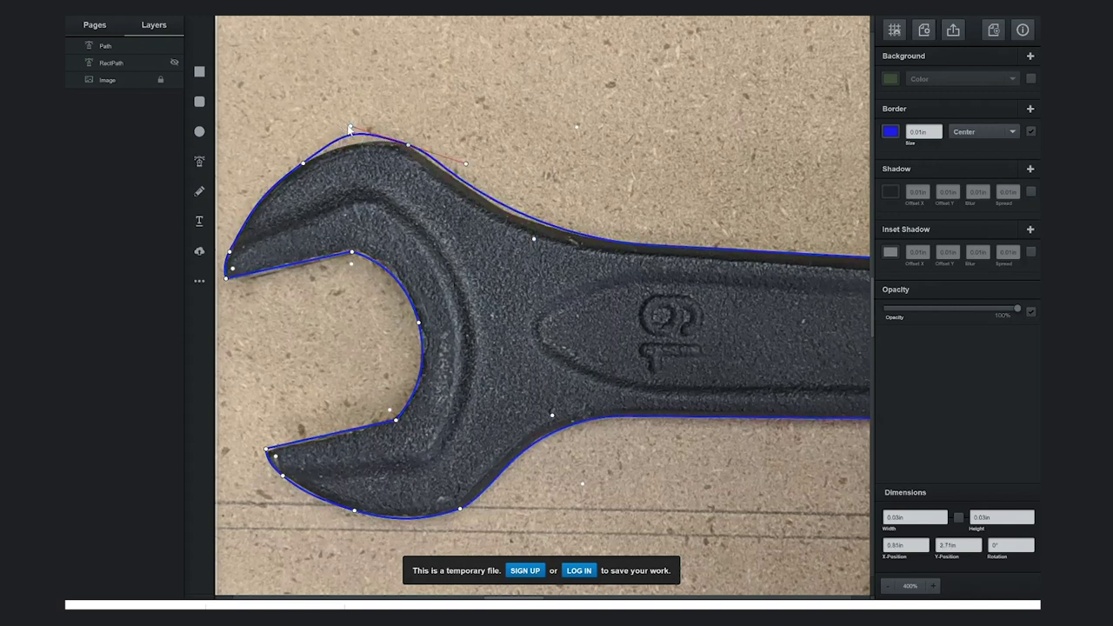
pyautogui.moveTo(350, 126); pyautogui.dragTo(393, 136)
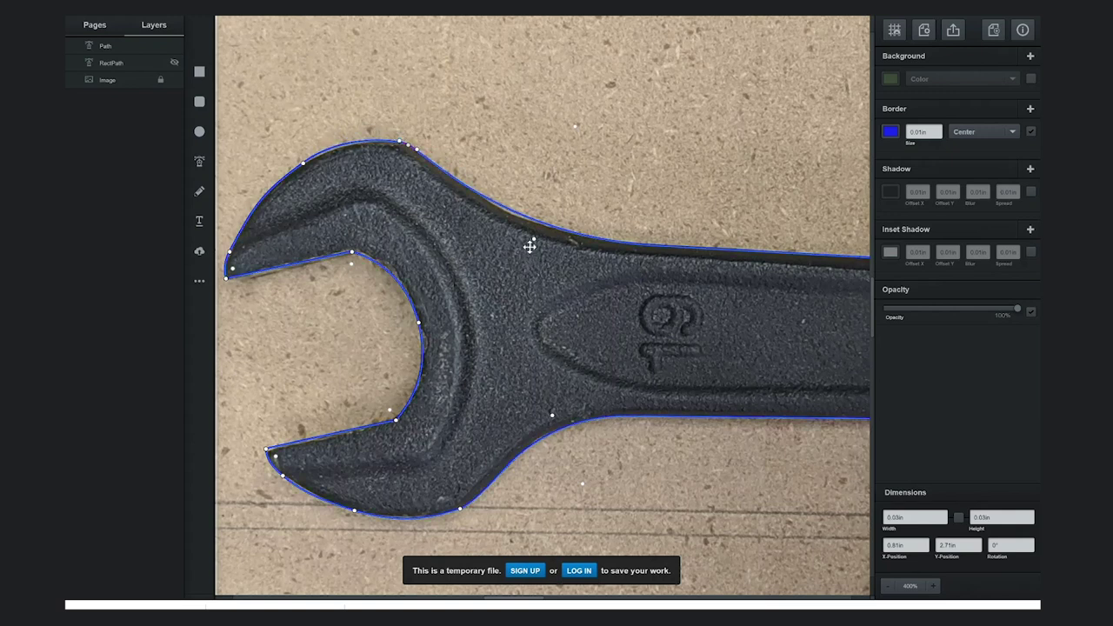
pyautogui.click(886, 586)
pyautogui.click(887, 586)
pyautogui.click(886, 586)
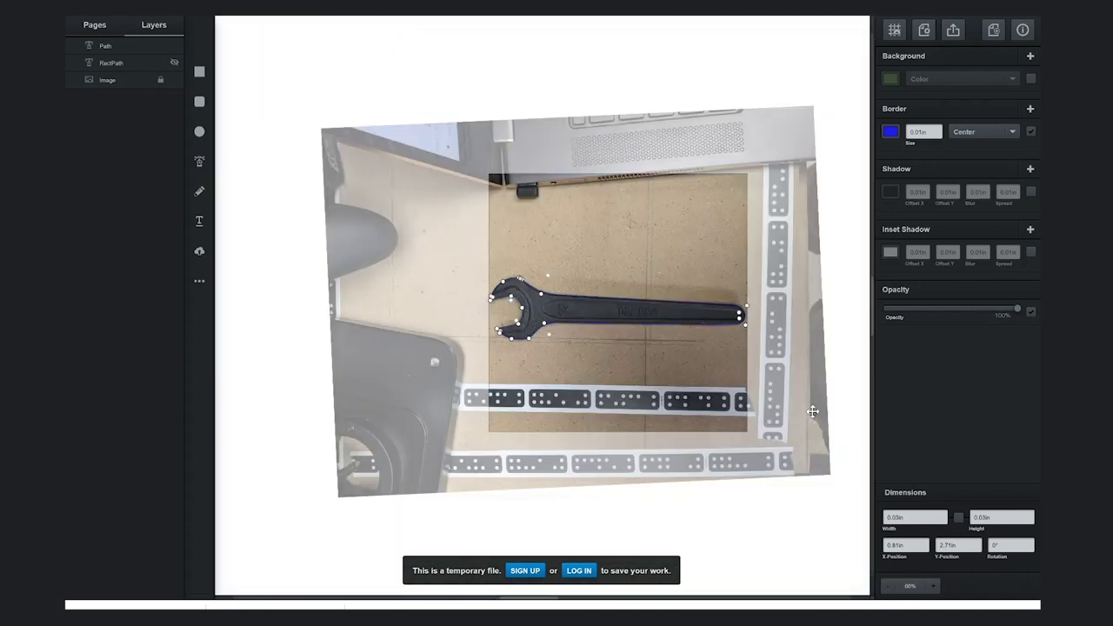
# Step: Bring the whole outline into view and hide the wrench photo
pyautogui.click(935, 588)
pyautogui.moveTo(670, 353); pyautogui.dragTo(561, 348)
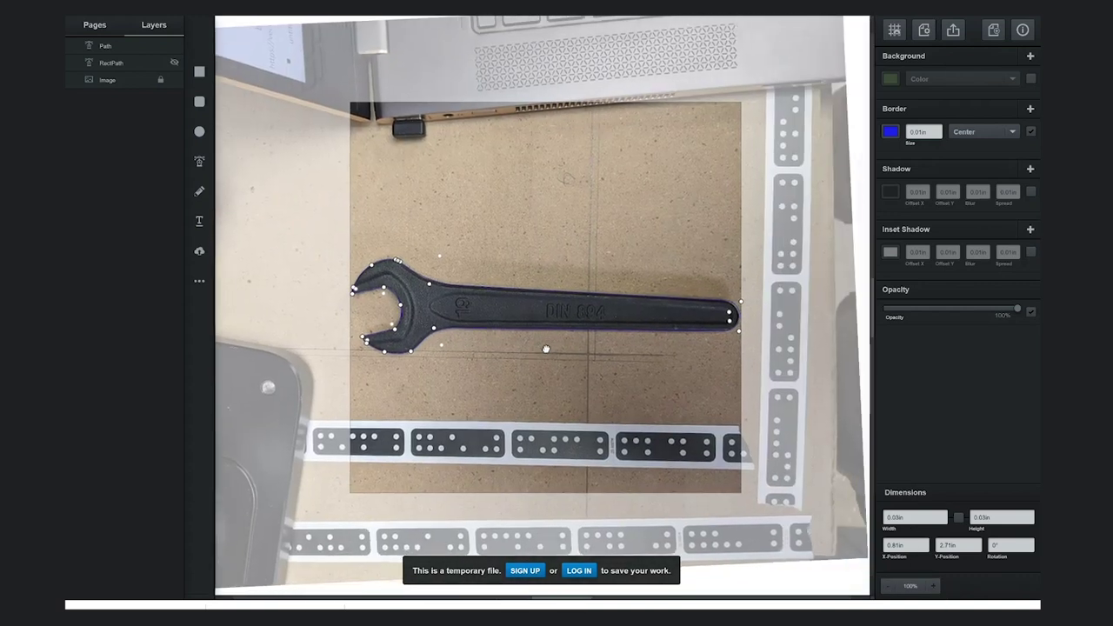
pyautogui.press('Escape')
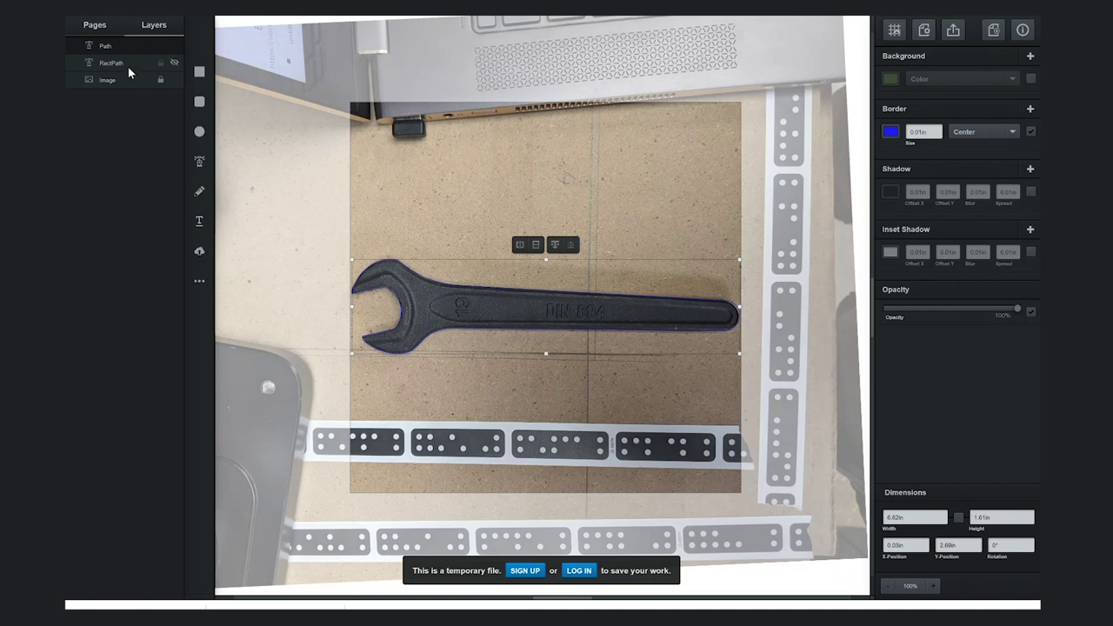
pyautogui.click(173, 79)
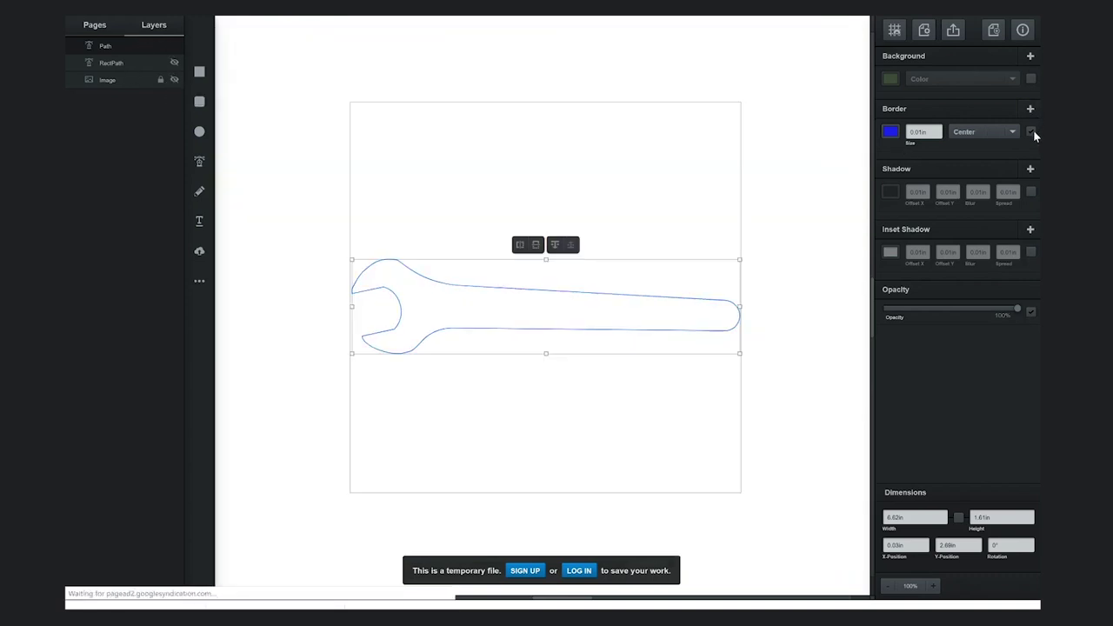
# Step: Give the wrench outline a white fill, keeping its border turned on
pyautogui.click(1031, 78)
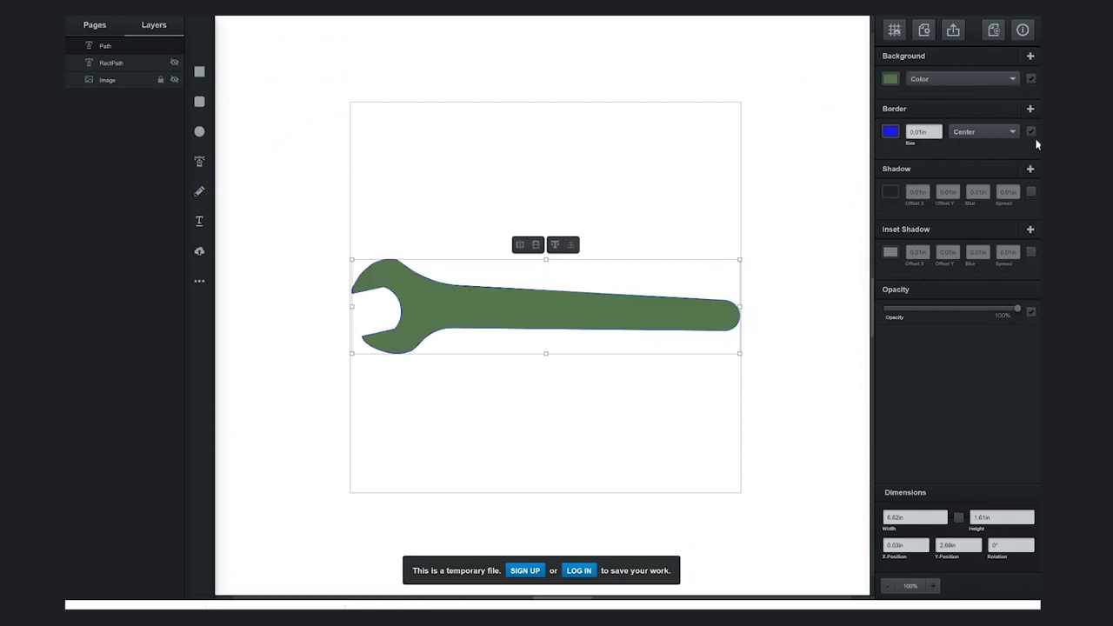
pyautogui.click(1030, 131)
pyautogui.click(889, 79)
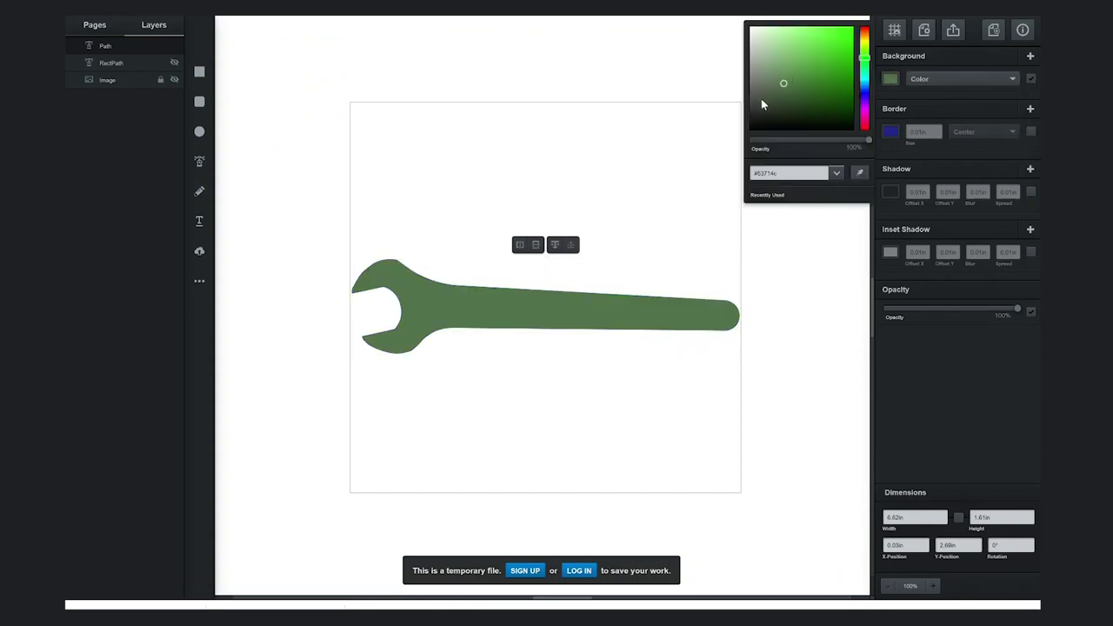
pyautogui.moveTo(762, 104); pyautogui.dragTo(749, 129)
pyautogui.click(635, 121)
pyautogui.click(891, 79)
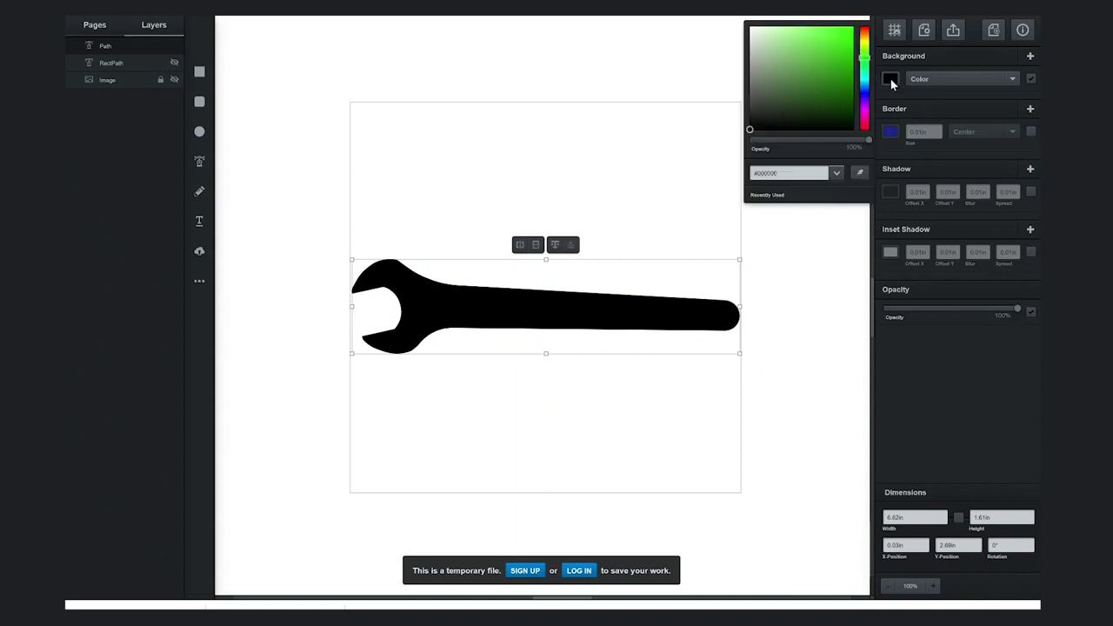
pyautogui.moveTo(765, 67); pyautogui.dragTo(749, 26)
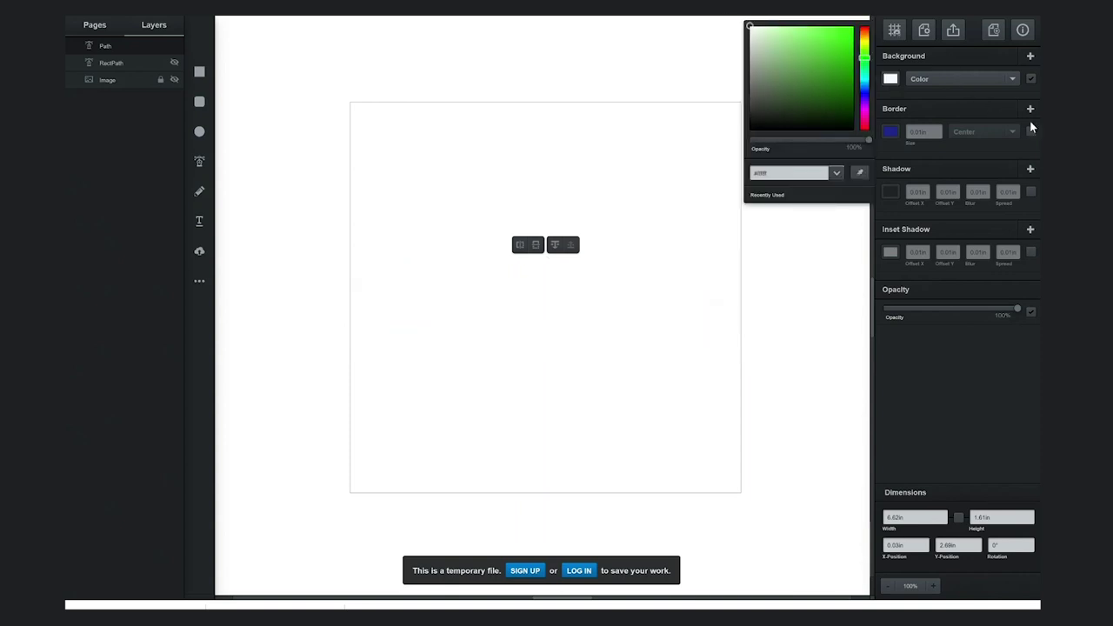
pyautogui.click(1030, 131)
pyautogui.click(1030, 131)
# Step: Set the border colour to black (#000000) and open the export preview
pyautogui.click(889, 132)
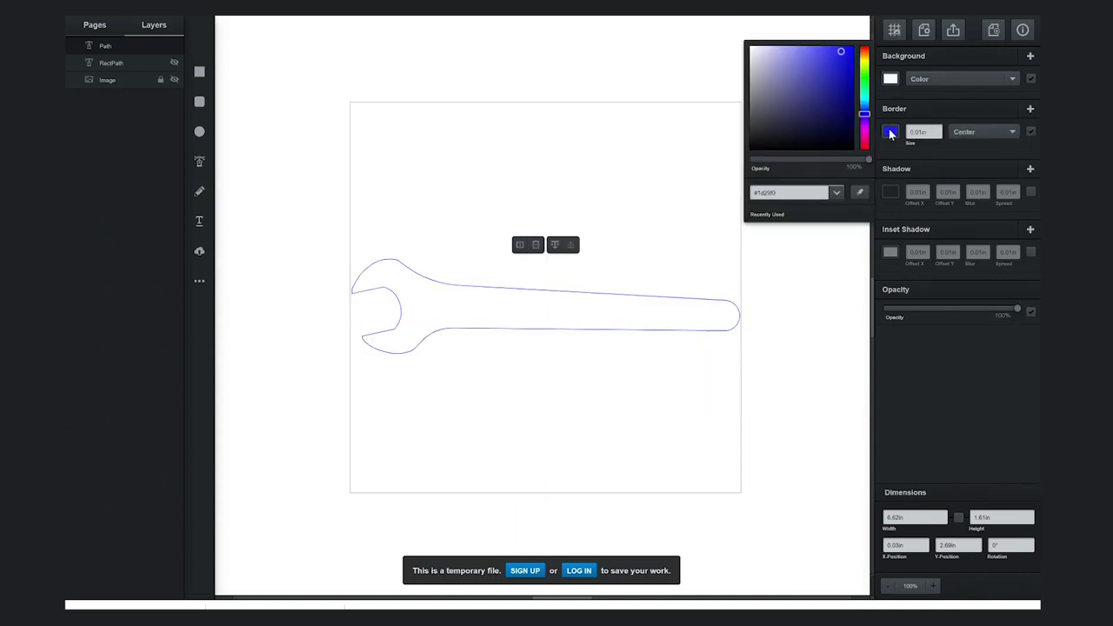
pyautogui.click(750, 148)
pyautogui.click(948, 402)
pyautogui.click(893, 31)
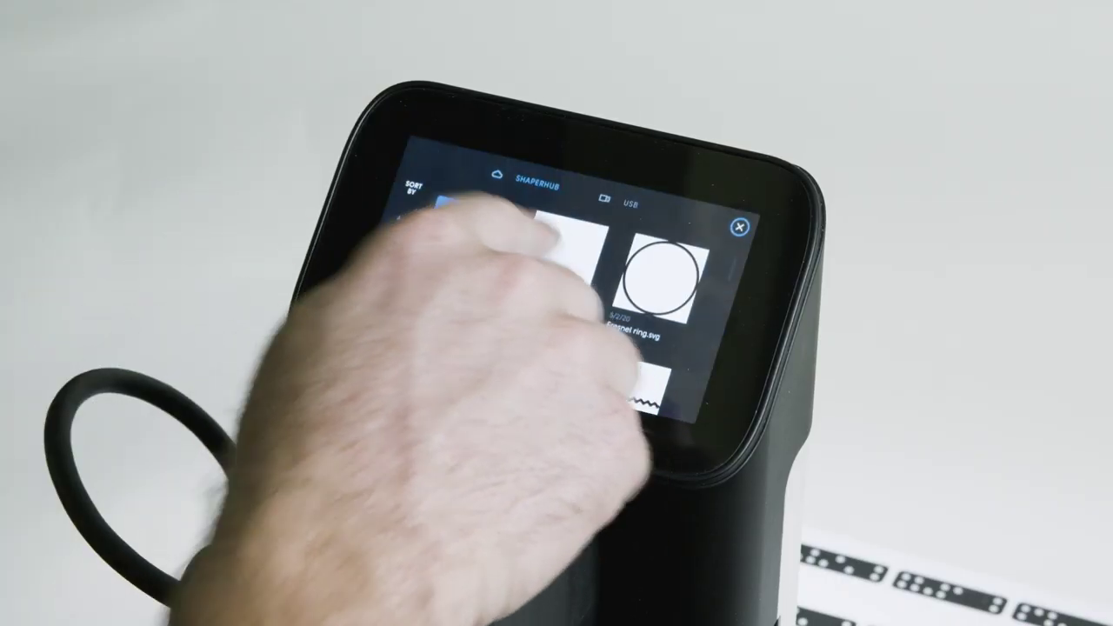
# Step: Load the wrench SVG from the ShaperHub file list onto the Origin for placement
pyautogui.click(560, 254)
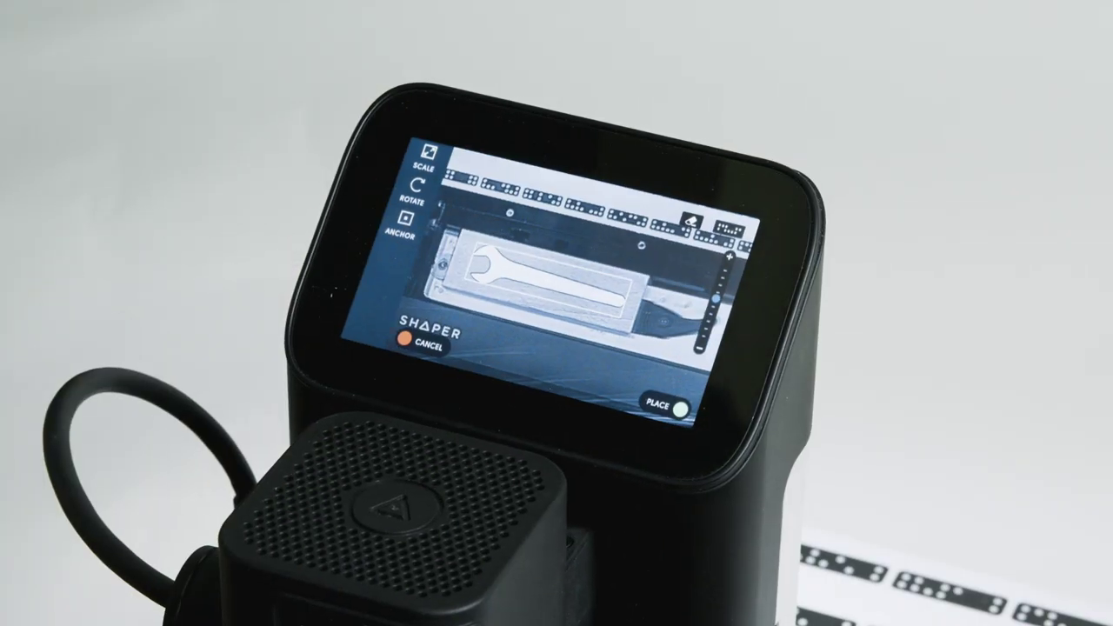